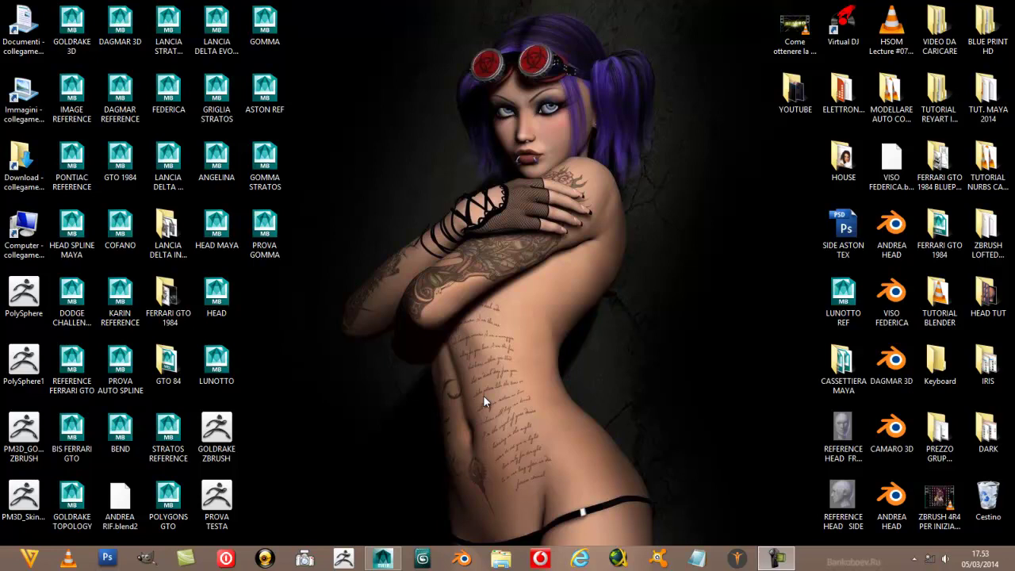
- Restore the Maya window with the LANCIA DELTA EVOLUZIONE car-body scene from the taskbar
left_click(384, 560)
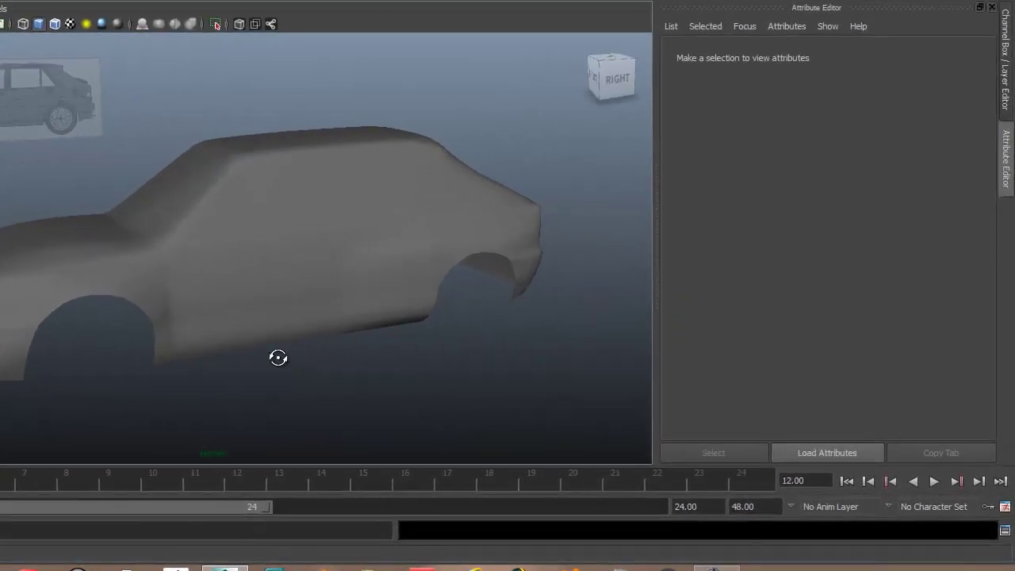
left_click_drag(278, 358, 163, 361, "alt")
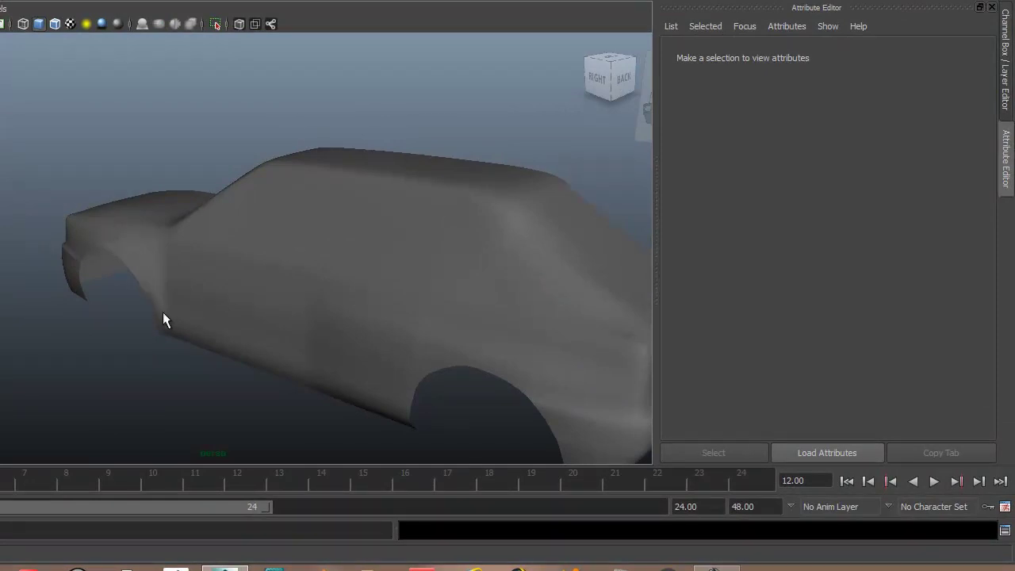
mouse_move(155, 359)
left_mouse_down("alt")
mouse_move(318, 362)
mouse_move(436, 225)
left_mouse_up("alt")
left_click_drag(264, 350, 140, 341, "alt")
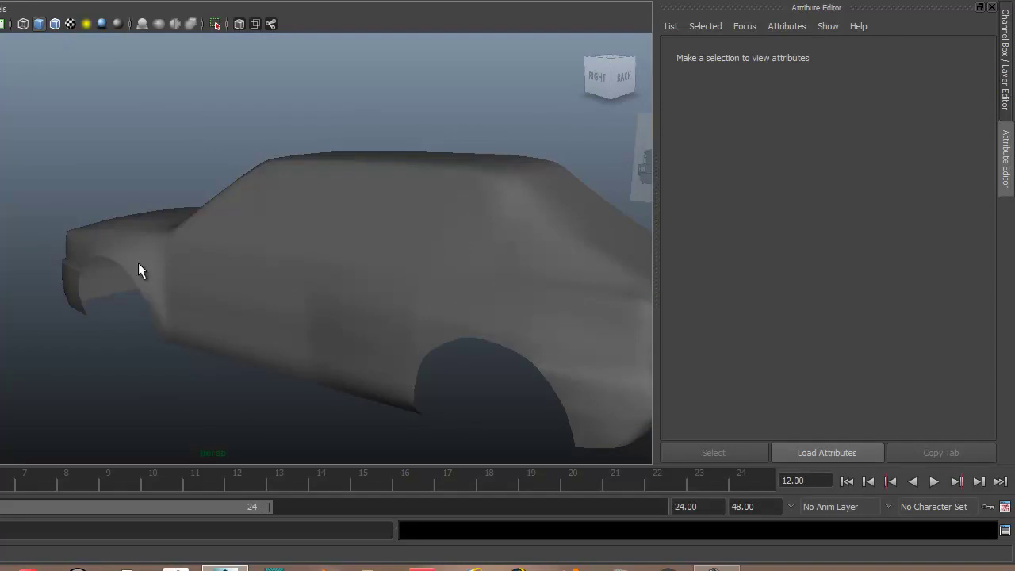
left_click_drag(132, 353, 151, 358, "alt")
mouse_move(88, 254)
left_mouse_down("alt")
mouse_move(147, 340)
mouse_move(204, 345)
left_mouse_up("alt")
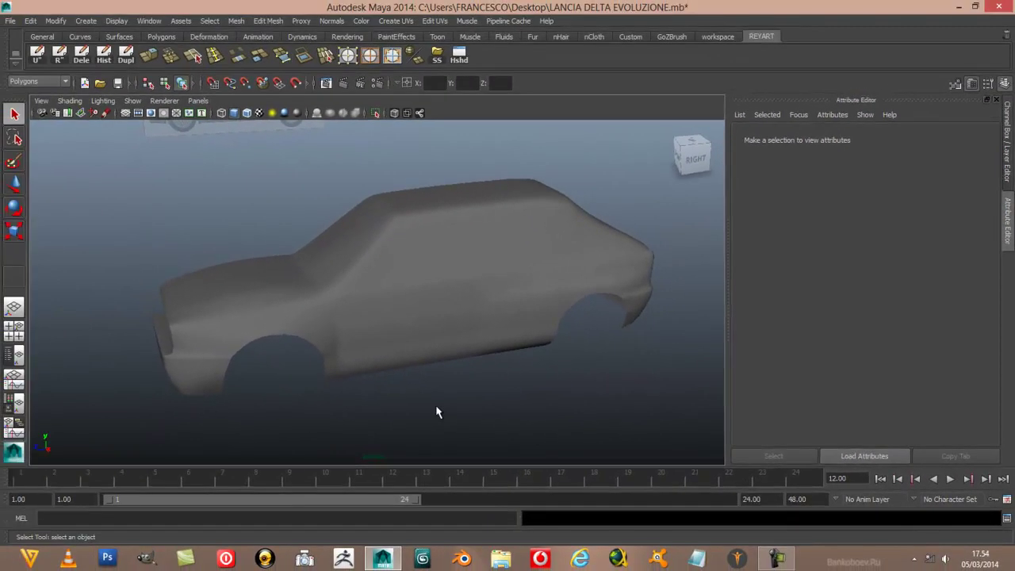
left_click_drag(437, 411, 413, 397, "alt")
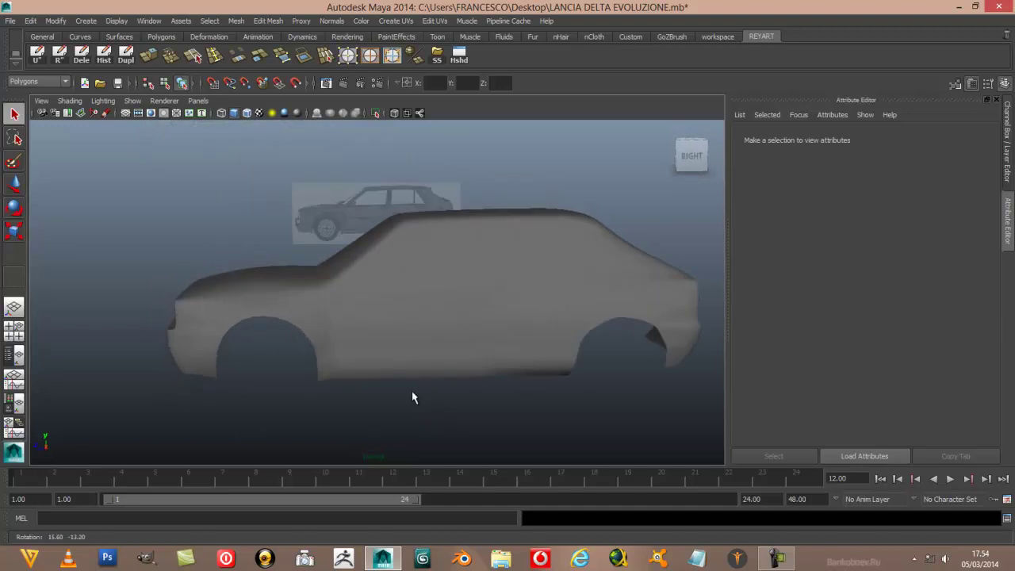
- Maximise the side view and turn off Smooth Mesh Preview on the car body
key("space")
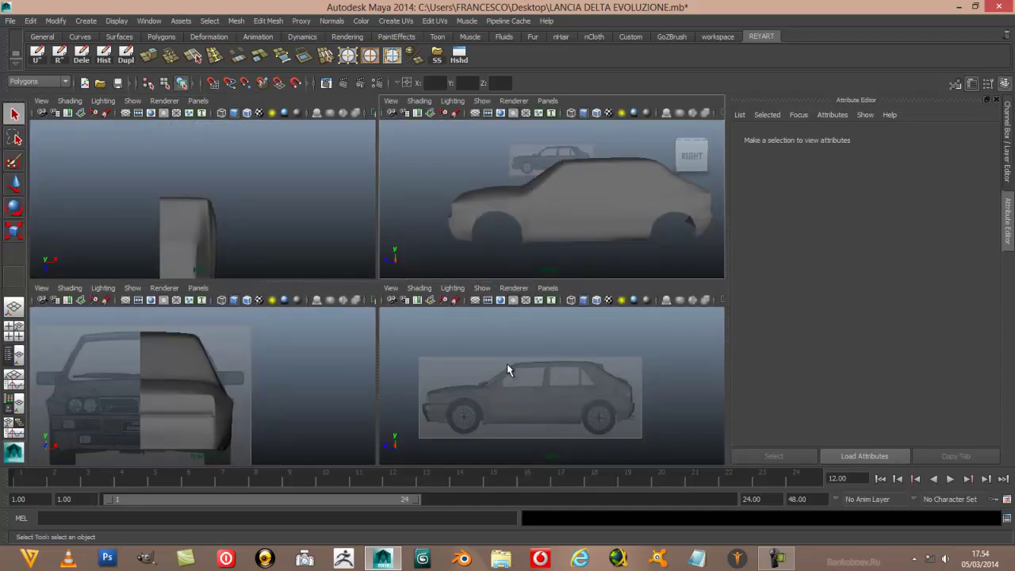
key("space")
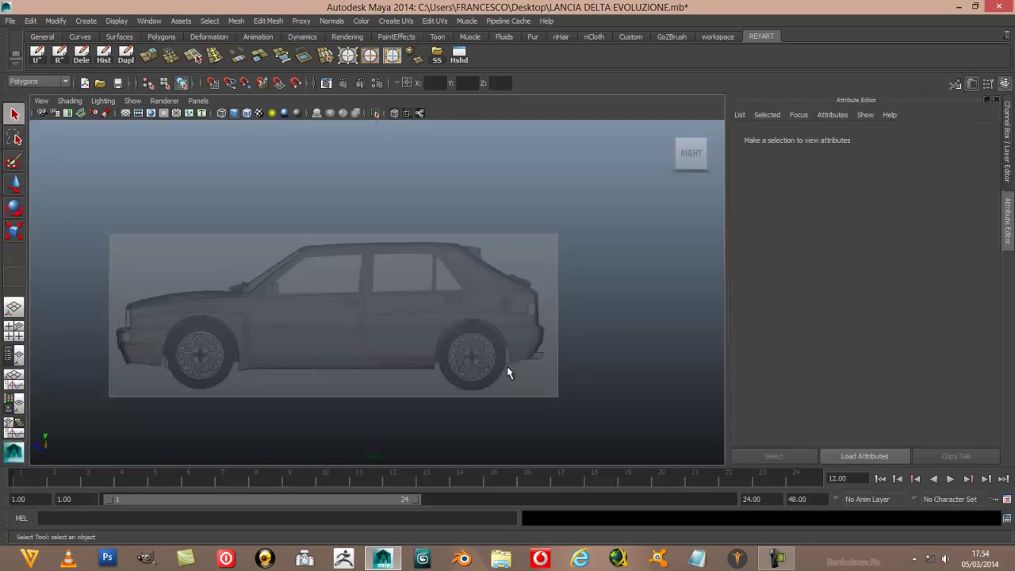
scroll(507, 366, "up", 3)
left_click(415, 324)
key("3")
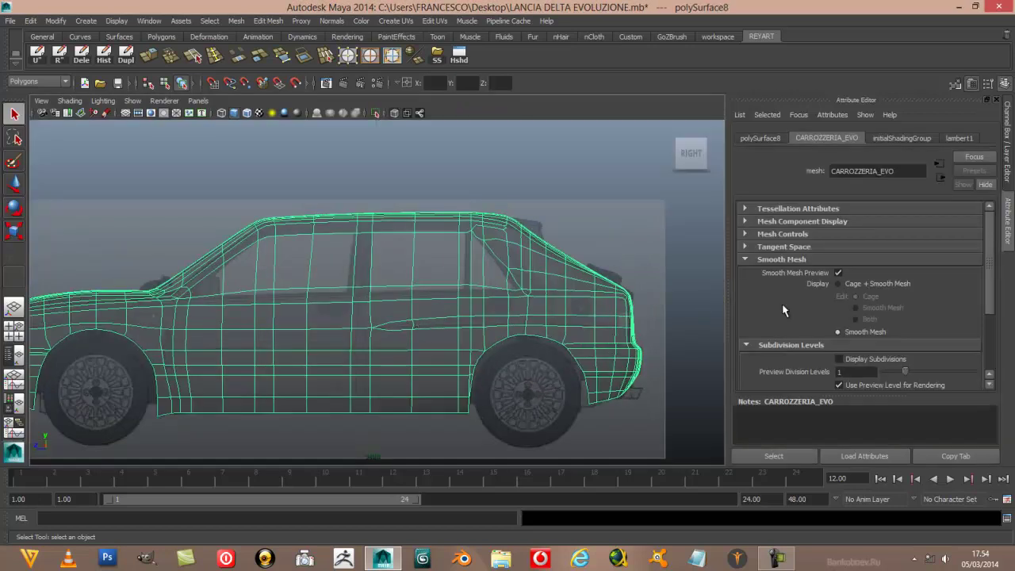
left_click(839, 272)
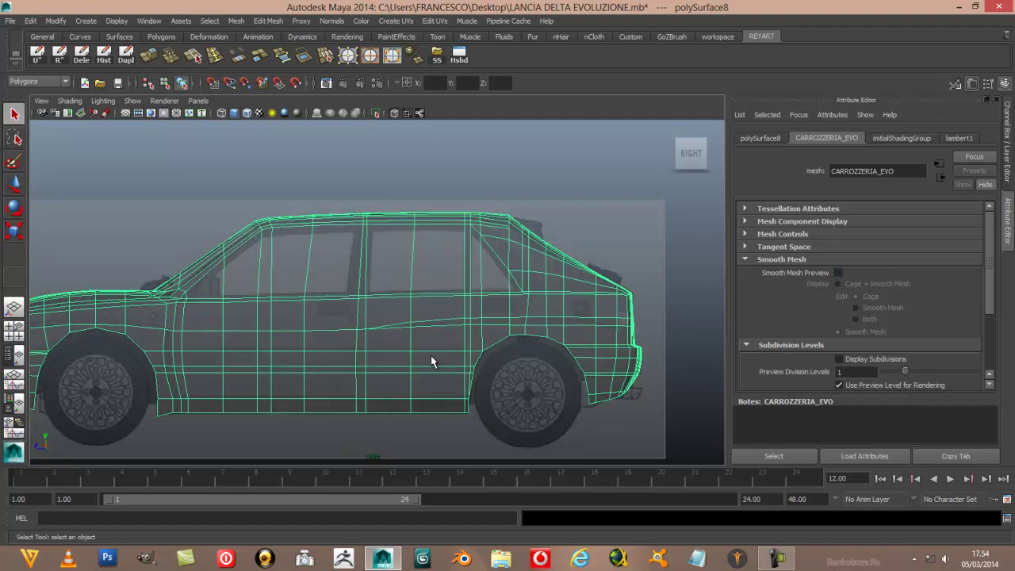
- Zoom and pan the side view to frame the door windows
scroll(435, 354, "up", 2)
scroll(407, 352, "up", 2)
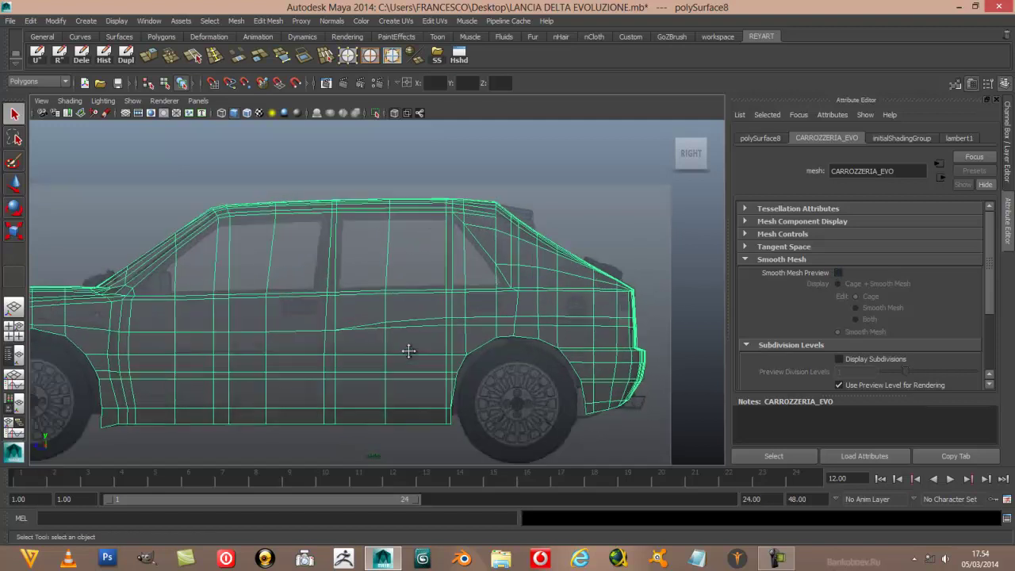
scroll(408, 351, "up", 2)
middle_click_drag(398, 341, 460, 318, "alt")
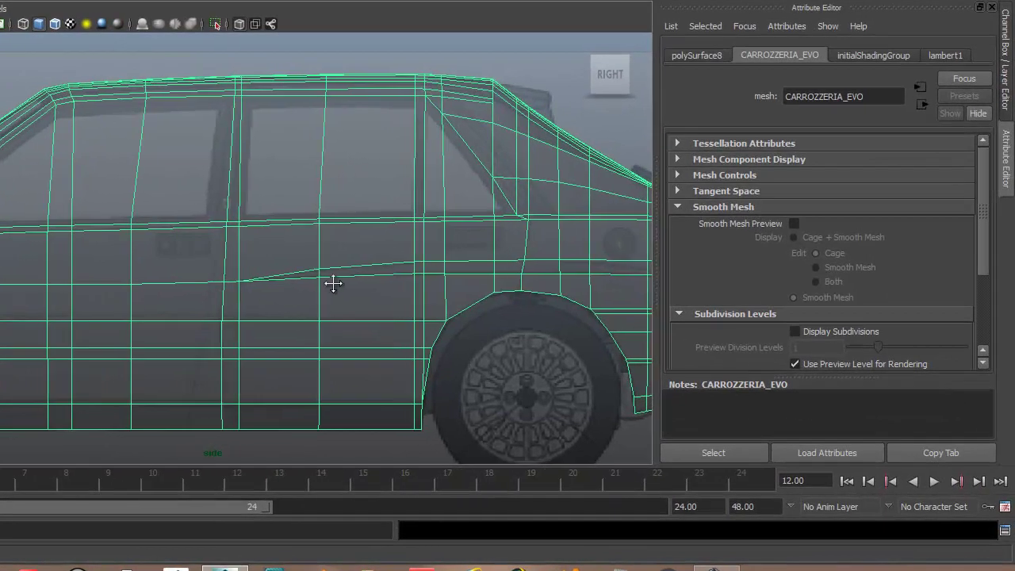
middle_click_drag(330, 285, 344, 290, "alt")
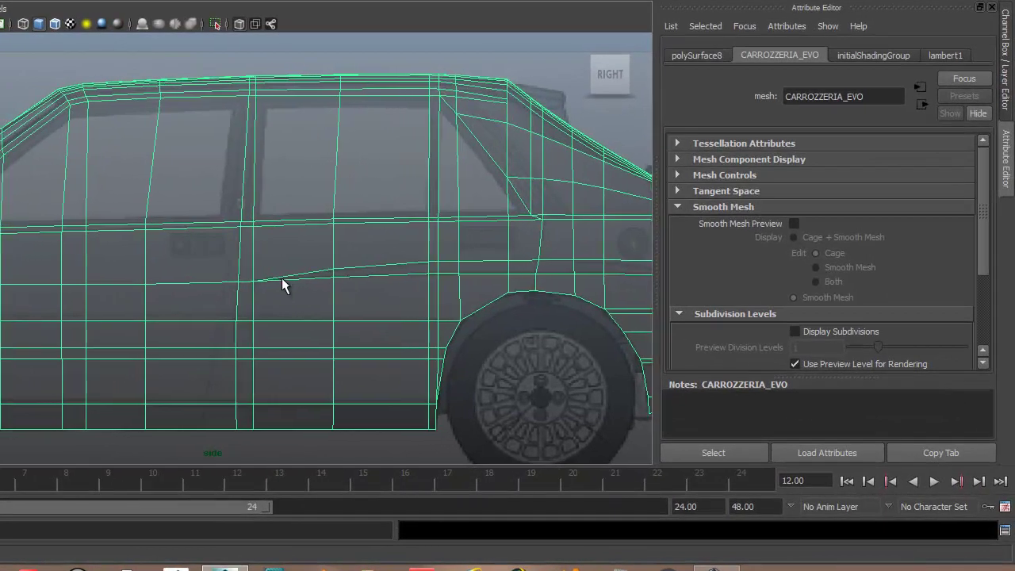
scroll(282, 277, "up", 1)
scroll(262, 283, "up", 1)
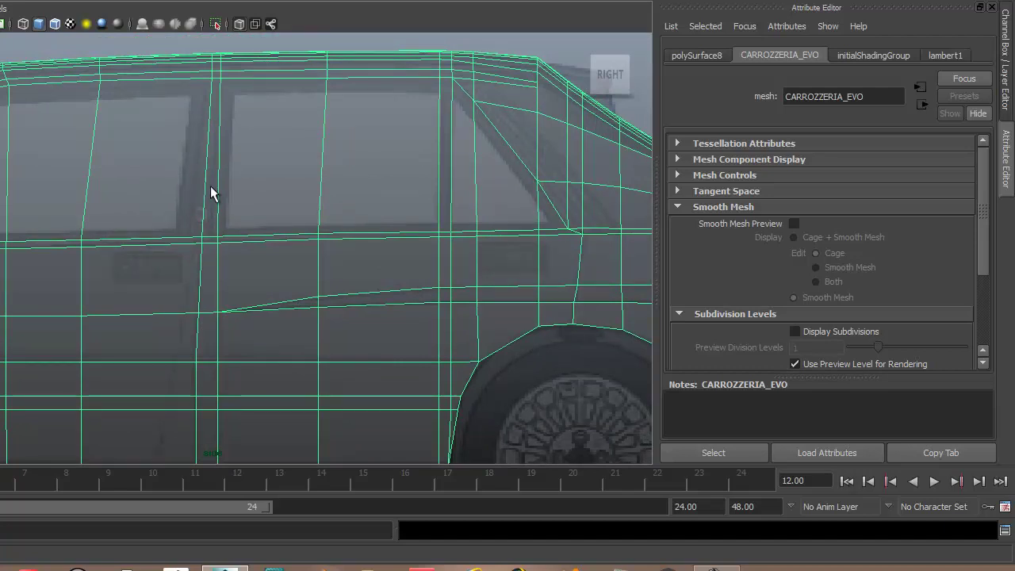
mouse_move(247, 200)
middle_mouse_down("alt")
mouse_move(265, 191)
mouse_move(260, 208)
mouse_move(245, 158)
mouse_move(243, 179)
middle_mouse_up("alt")
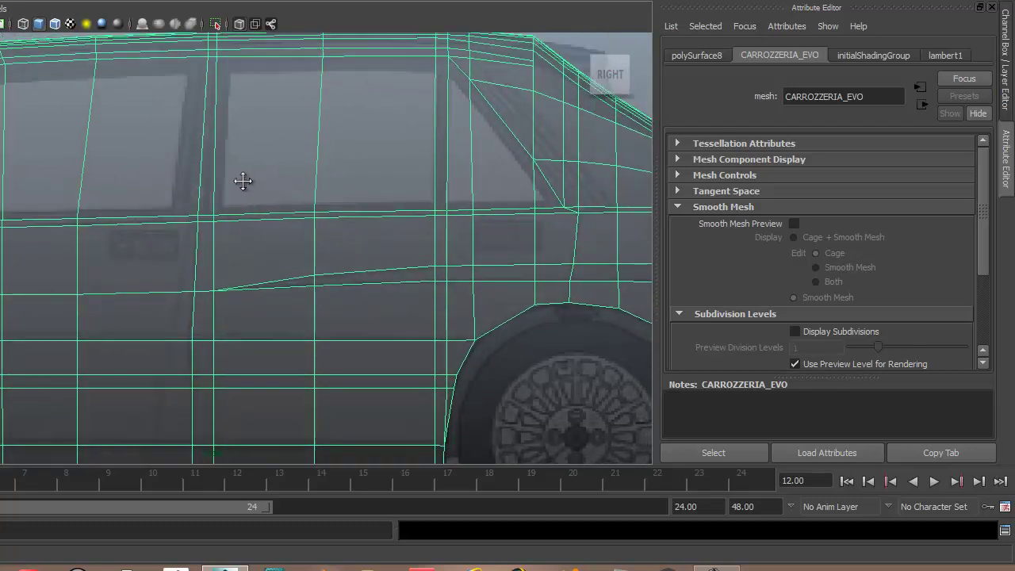
- In vertex mode, slide one door-seam vertex slightly left with the Move tool
key("F9")
middle_click_drag(253, 145, 250, 204, "alt")
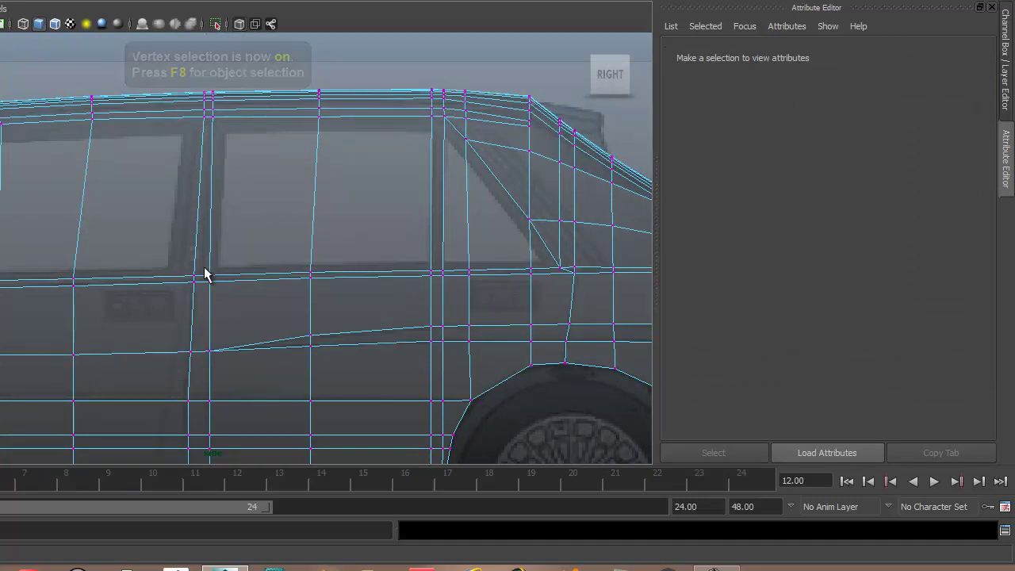
left_click_drag(204, 267, 220, 291)
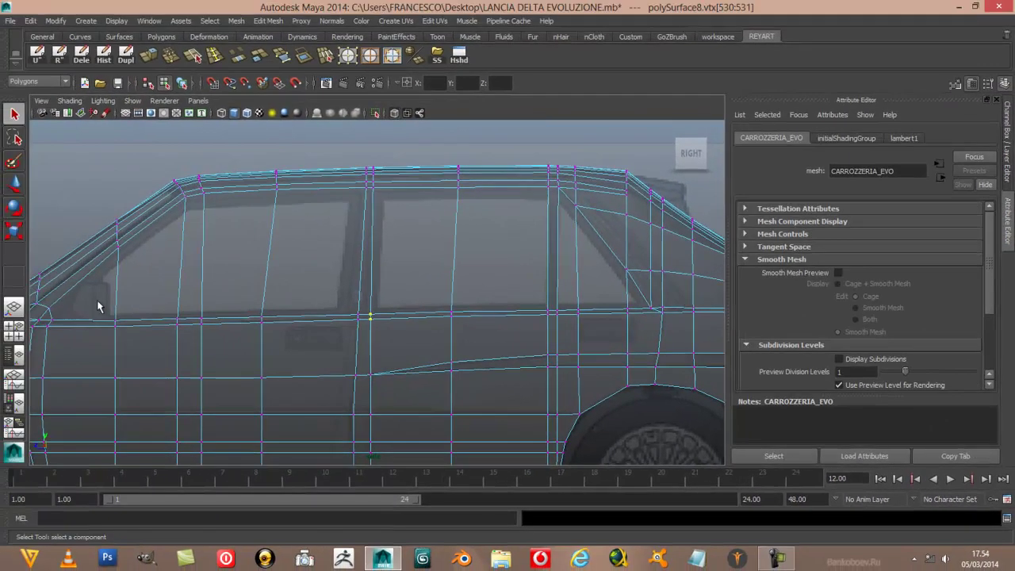
left_click(18, 185)
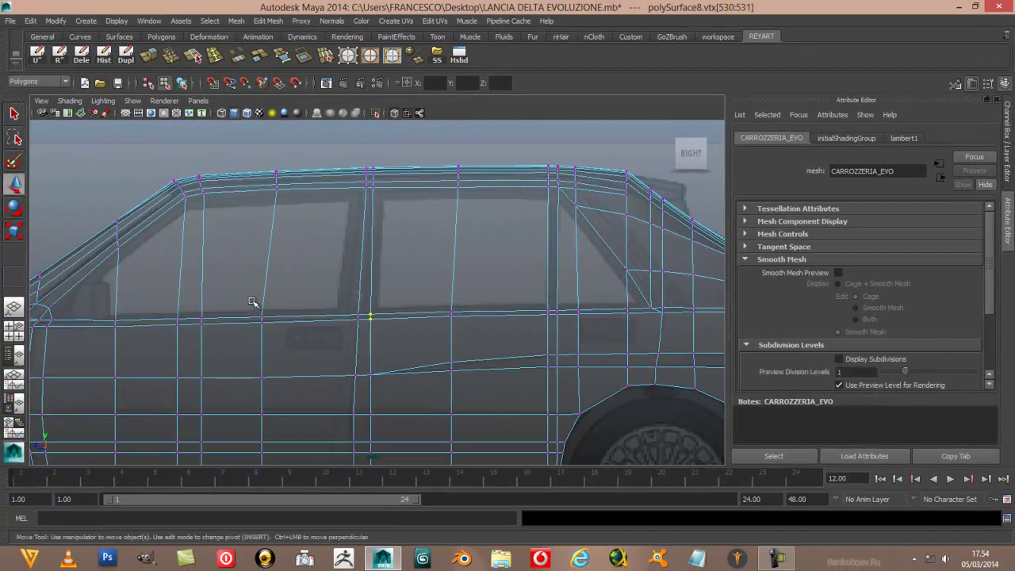
scroll(328, 336, "up", 2)
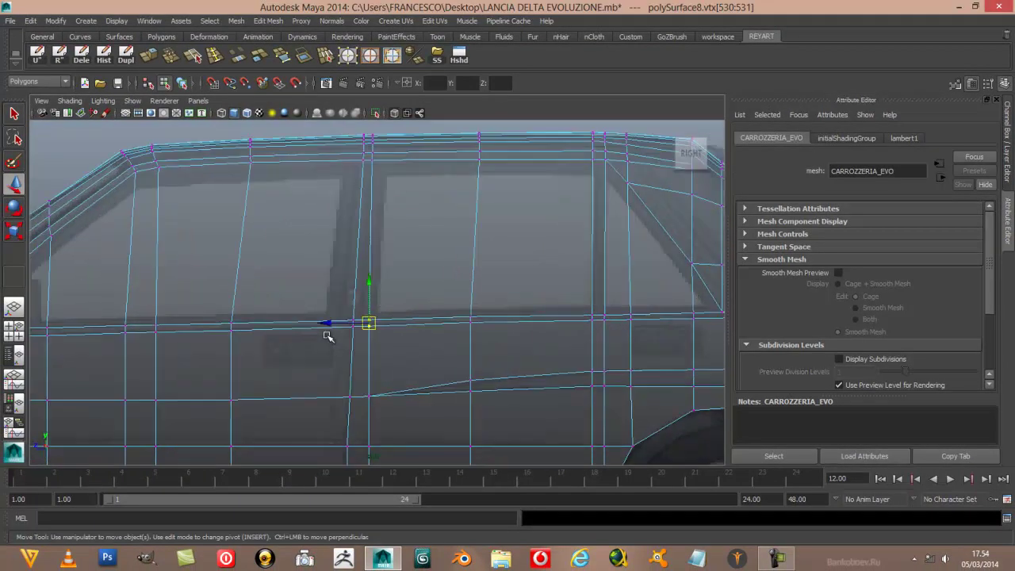
scroll(328, 336, "up", 1)
left_click_drag(328, 332, 324, 329)
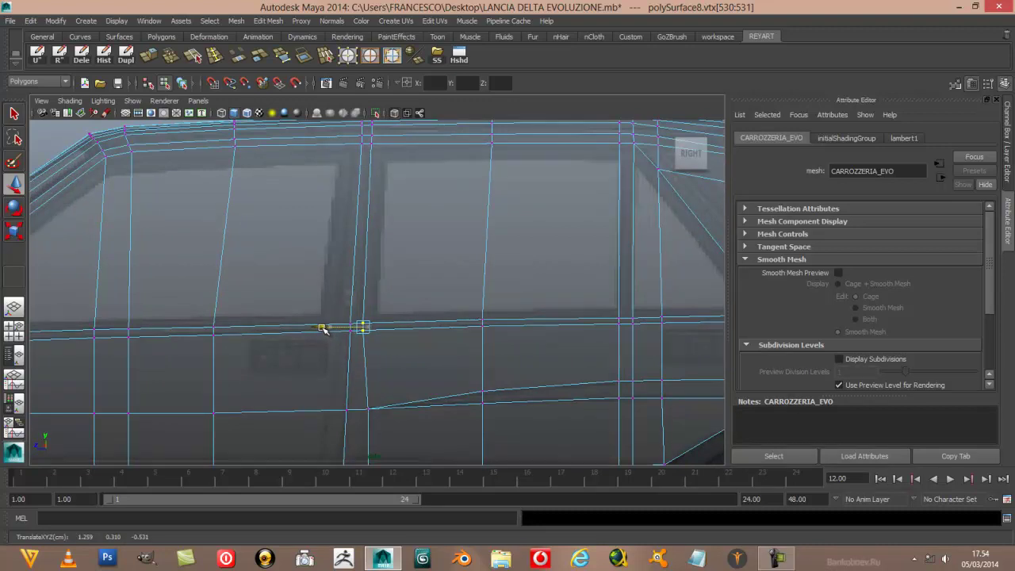
- Select the column of vertices along the door edge and shift it slightly left
middle_click_drag(390, 354, 406, 209, "alt")
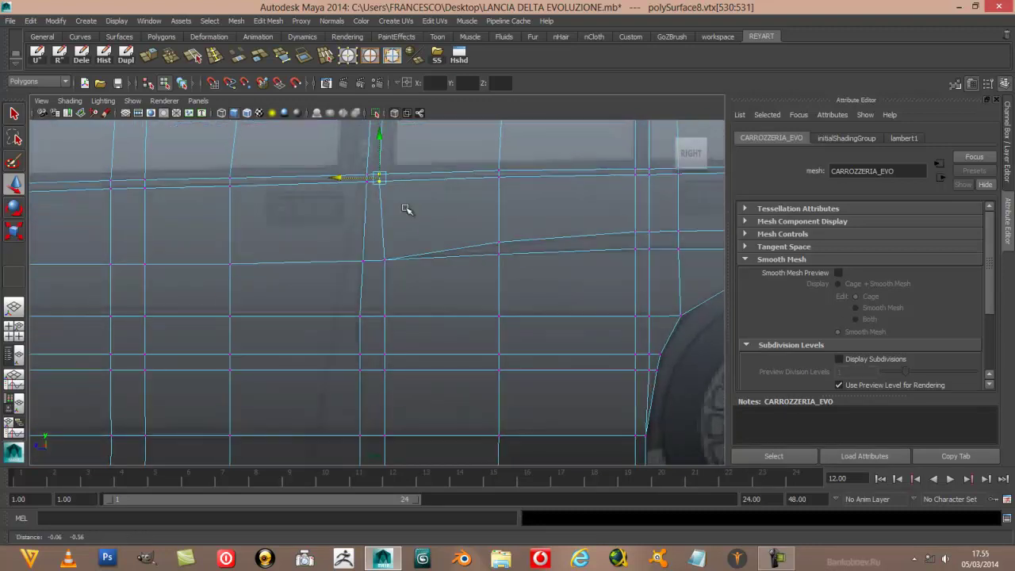
scroll(413, 287, "down", 5)
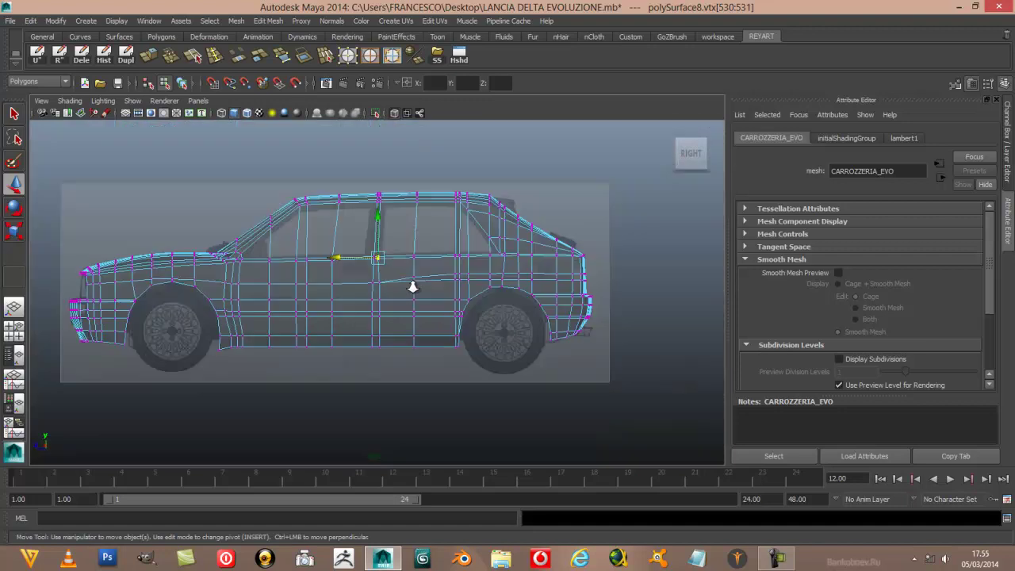
scroll(412, 287, "up", 3)
scroll(413, 288, "up", 2)
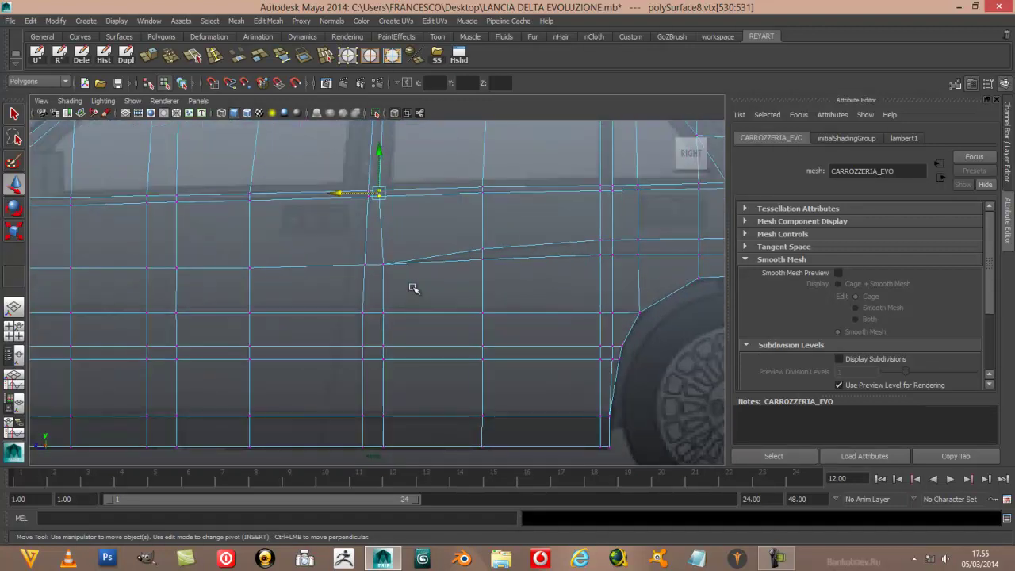
left_click_drag(376, 260, 397, 453)
left_click_drag(345, 356, 338, 356)
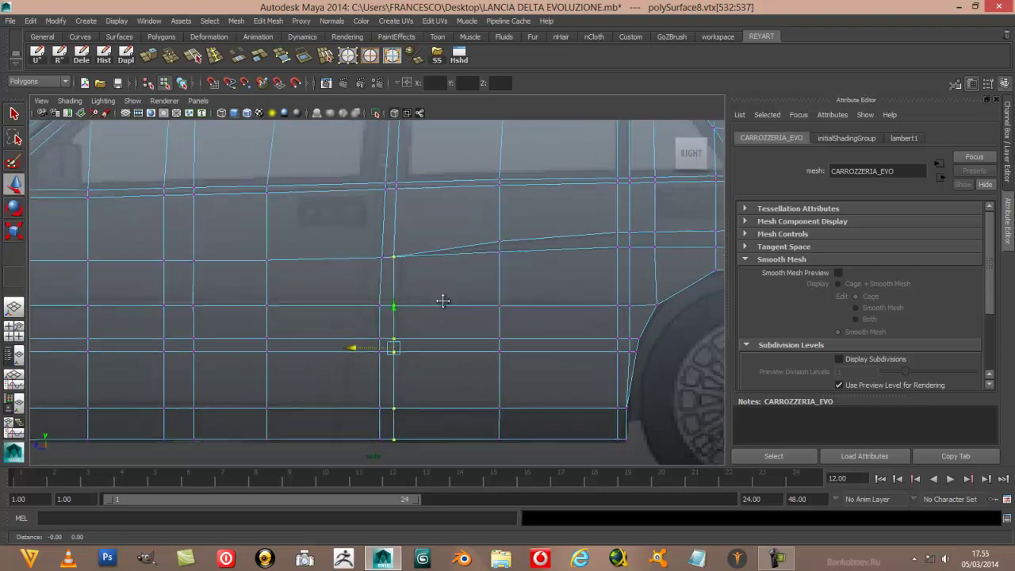
- Nudge the next vertex up the seam slightly along X
middle_click_drag(423, 310, 456, 313, "alt")
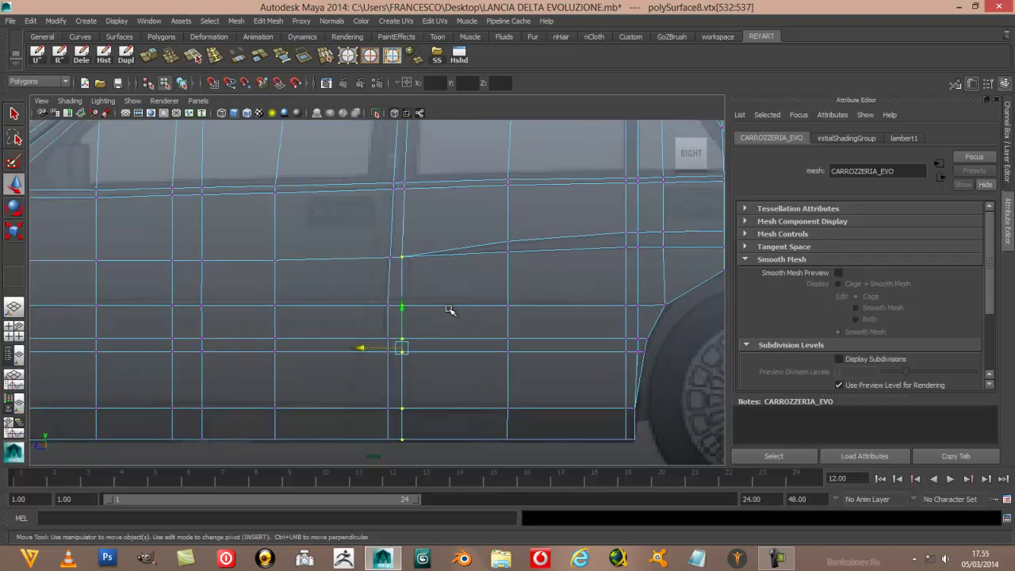
left_click(382, 317)
left_click(346, 307)
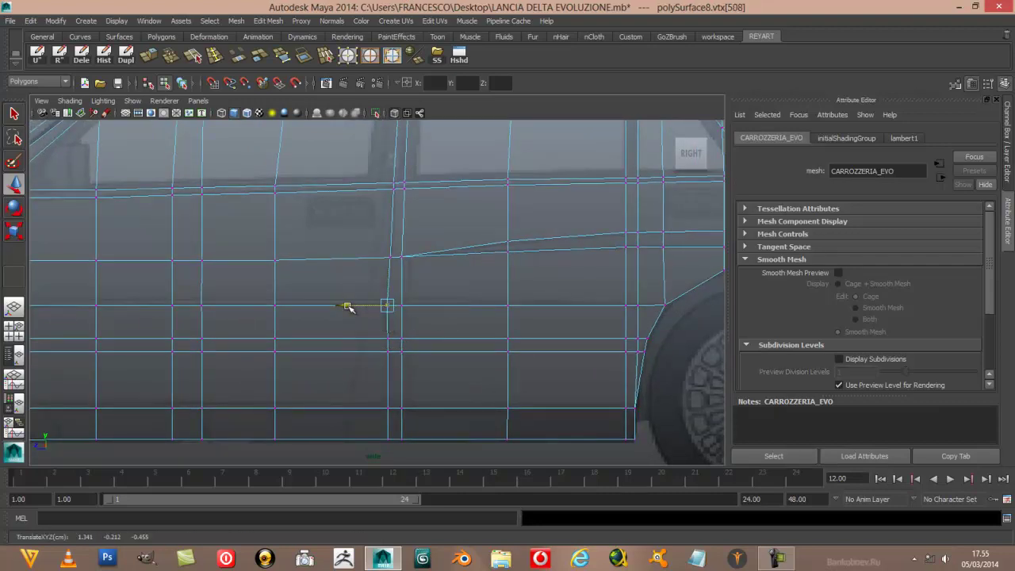
left_click_drag(347, 307, 351, 306)
mouse_move(420, 294)
middle_mouse_down("alt")
mouse_move(428, 290)
mouse_move(415, 384)
middle_mouse_up("alt")
middle_click_drag(412, 288, 415, 322, "alt")
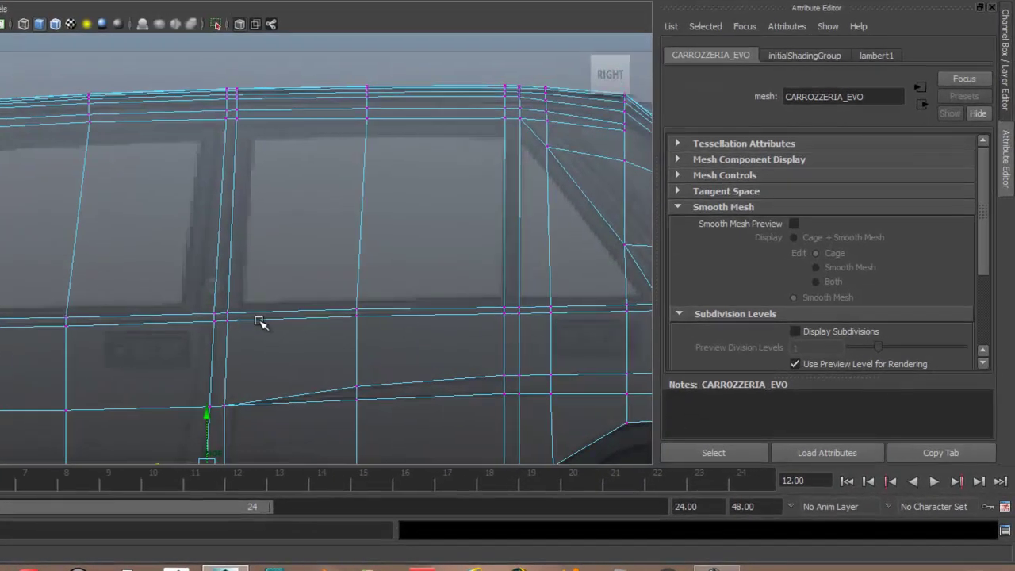
- Nudge the rear door's seam vertex at the window line sideways along X
scroll(264, 282, "up", 3)
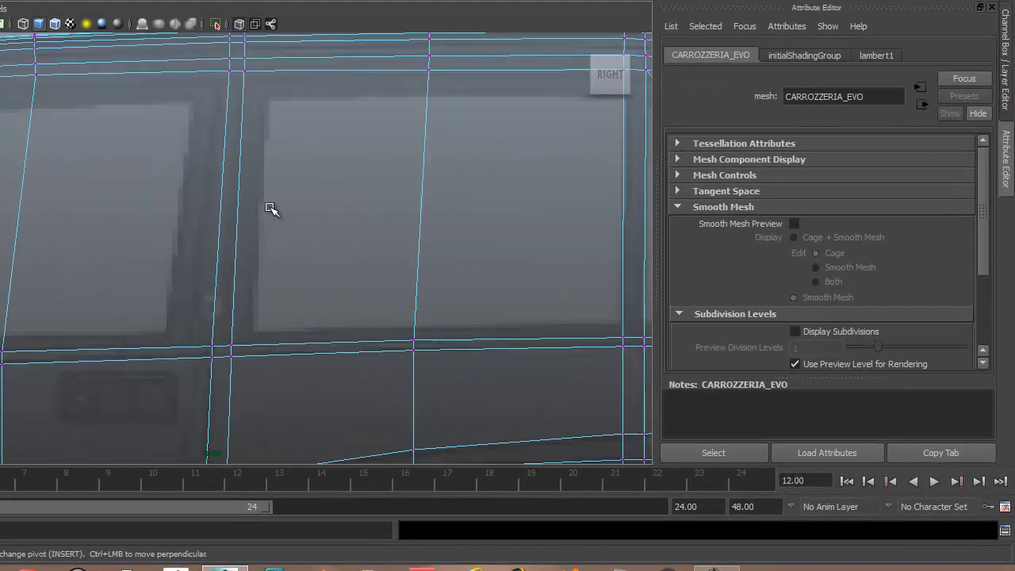
middle_click_drag(272, 211, 250, 317, "alt")
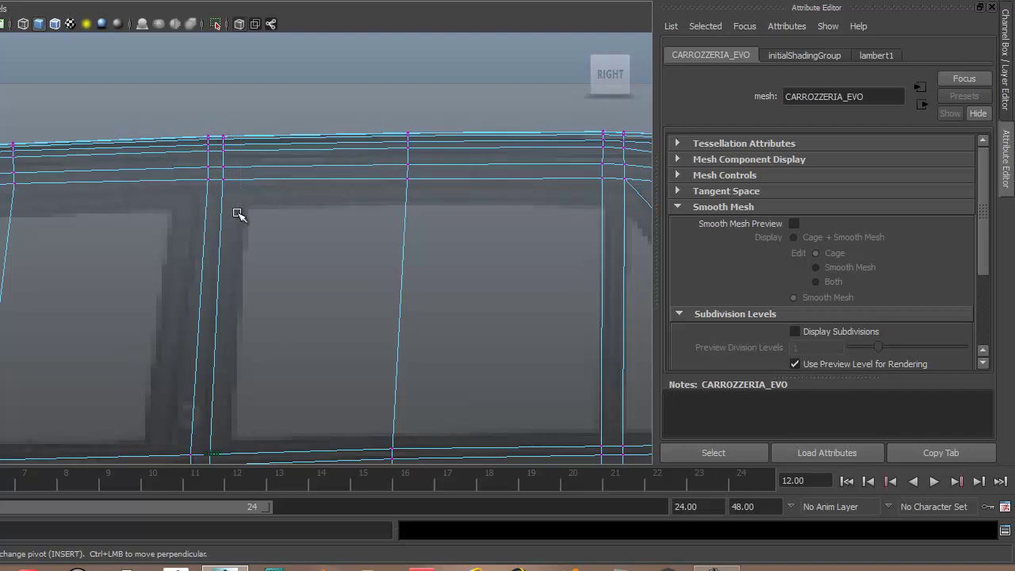
left_click(235, 176)
left_click(174, 156)
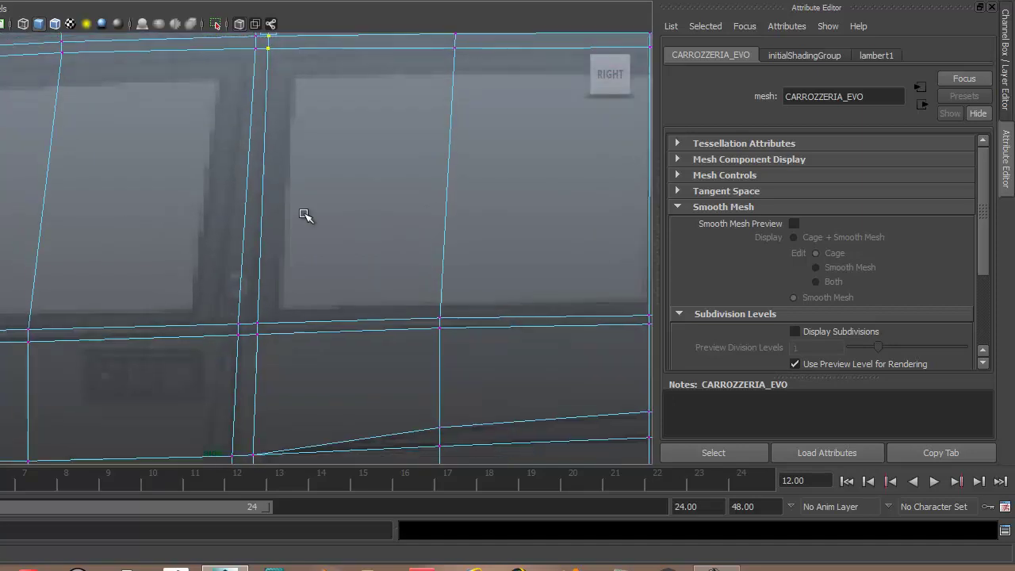
scroll(308, 246, "down", 5)
scroll(308, 246, "up", 3)
scroll(308, 246, "up", 2)
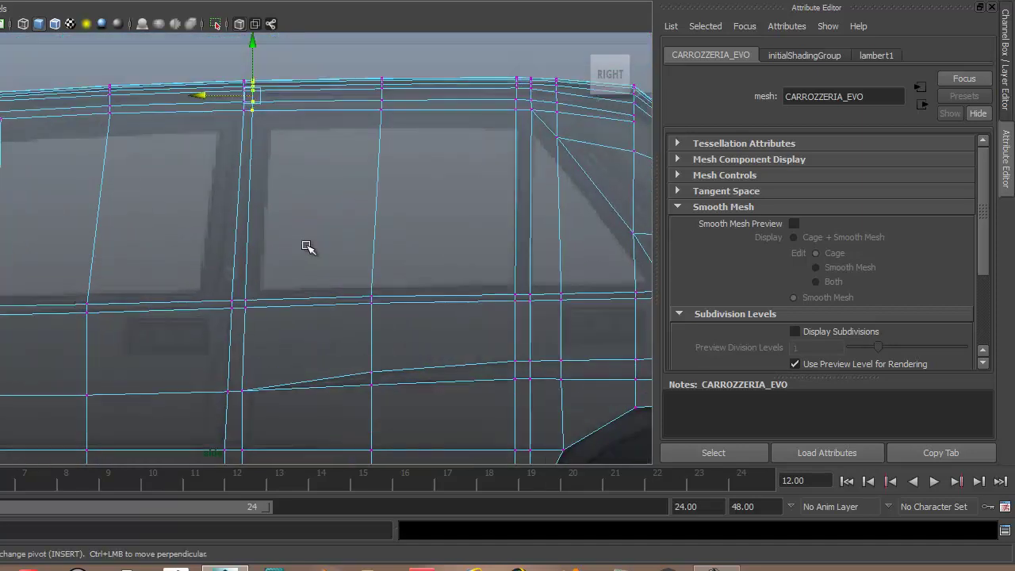
scroll(308, 247, "up", 1)
left_click_drag(245, 310, 269, 349)
left_click(215, 328)
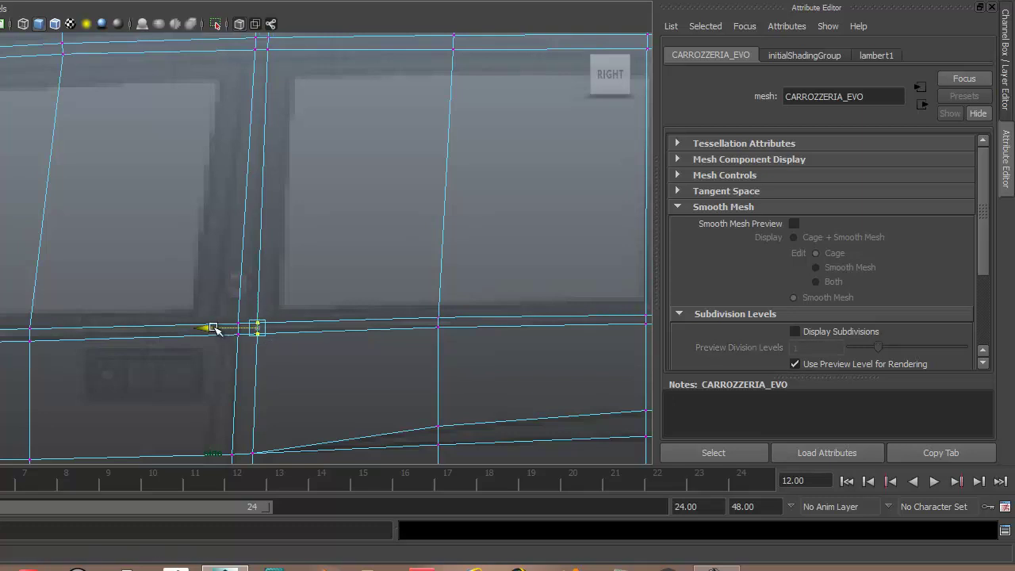
left_click_drag(214, 329, 215, 328)
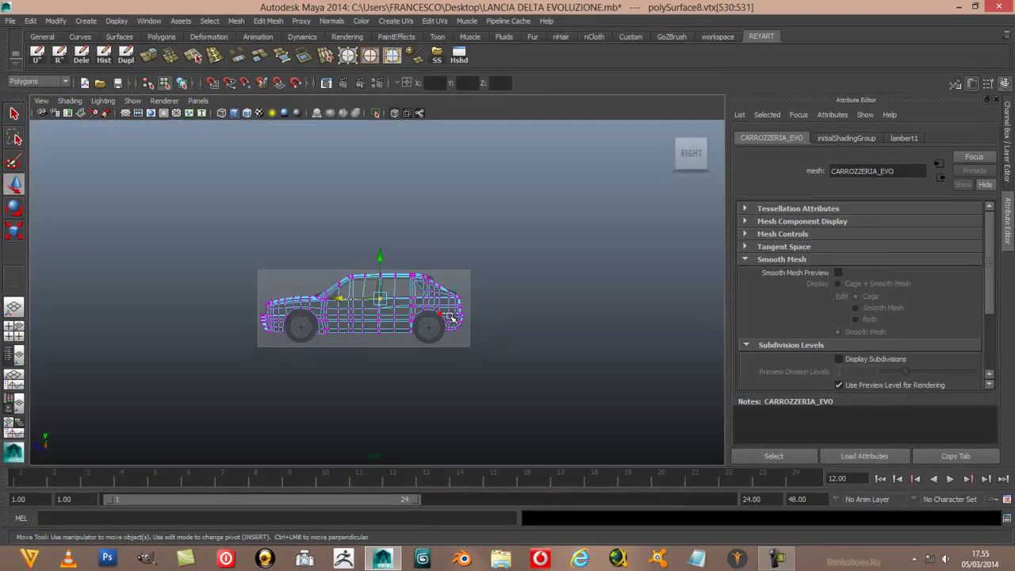
- Slide the belt-line seam vertex and the one below it sideways to straighten the seam
scroll(454, 315, "up", 3)
middle_click_drag(453, 313, 453, 201, "alt")
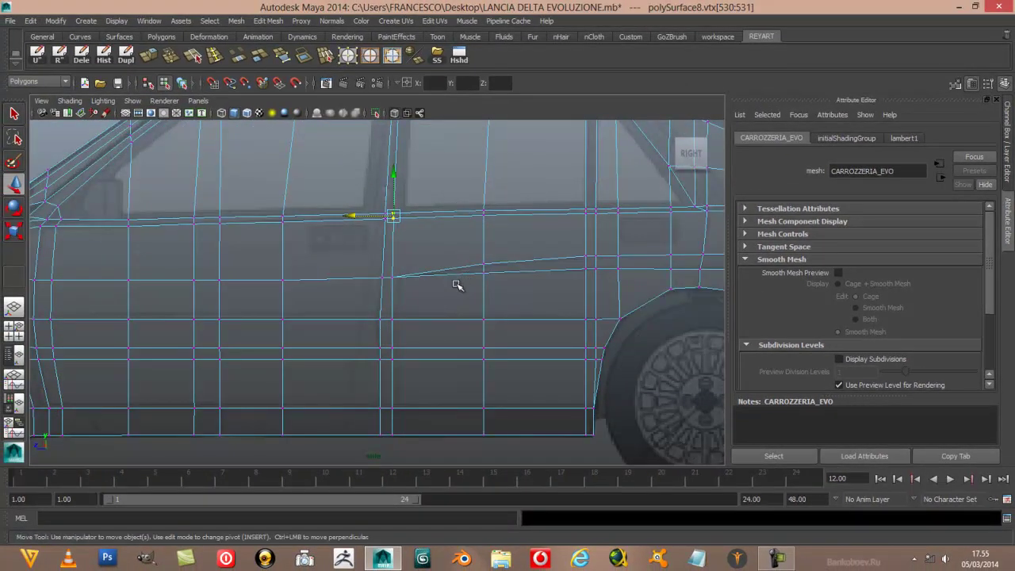
left_click(380, 321)
left_click_drag(340, 319, 340, 319)
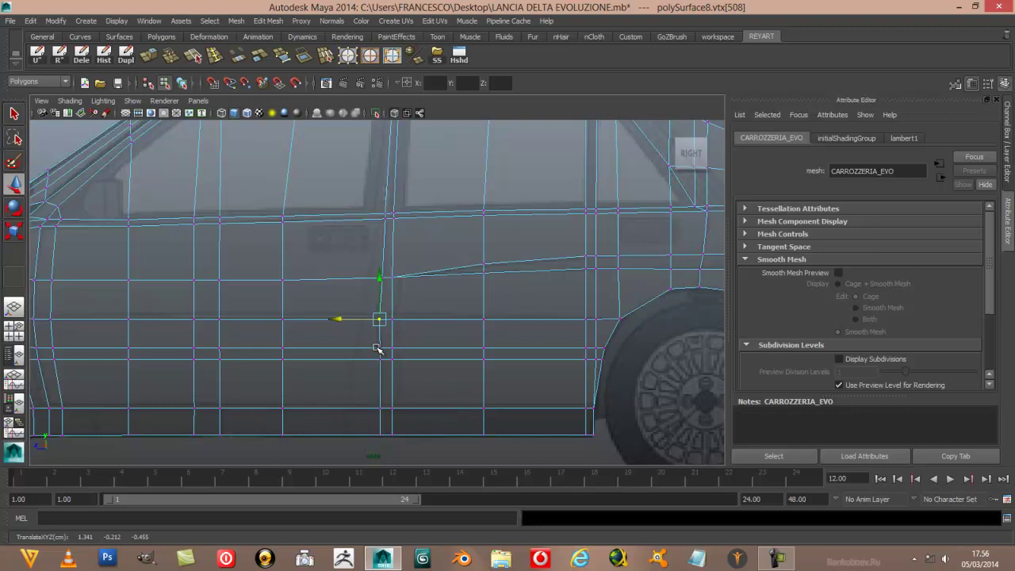
left_click(380, 349)
left_click_drag(340, 347, 343, 348)
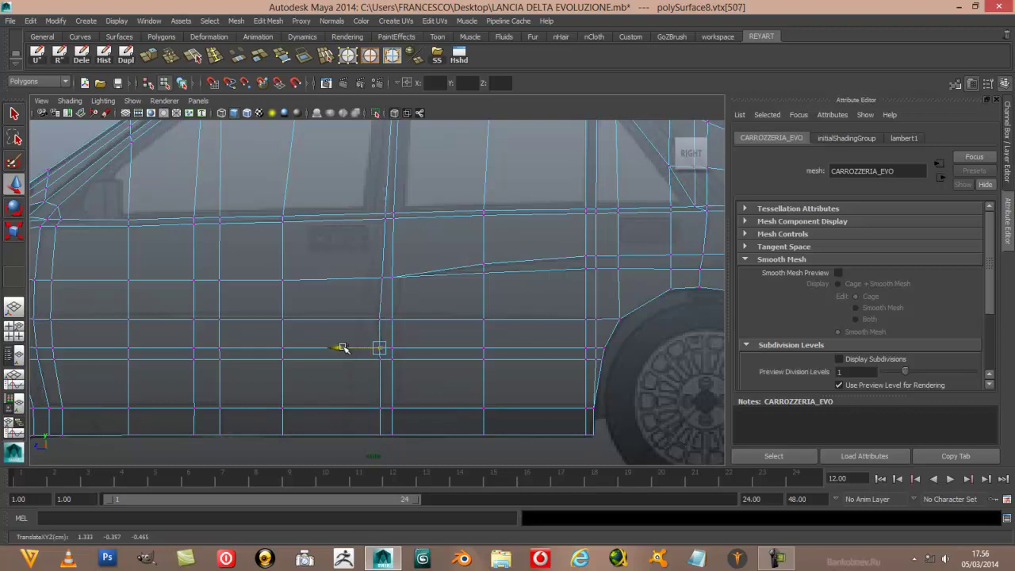
left_click(373, 453)
- Nudge the seam vertex where the side crease meets sideways into line
key("f")
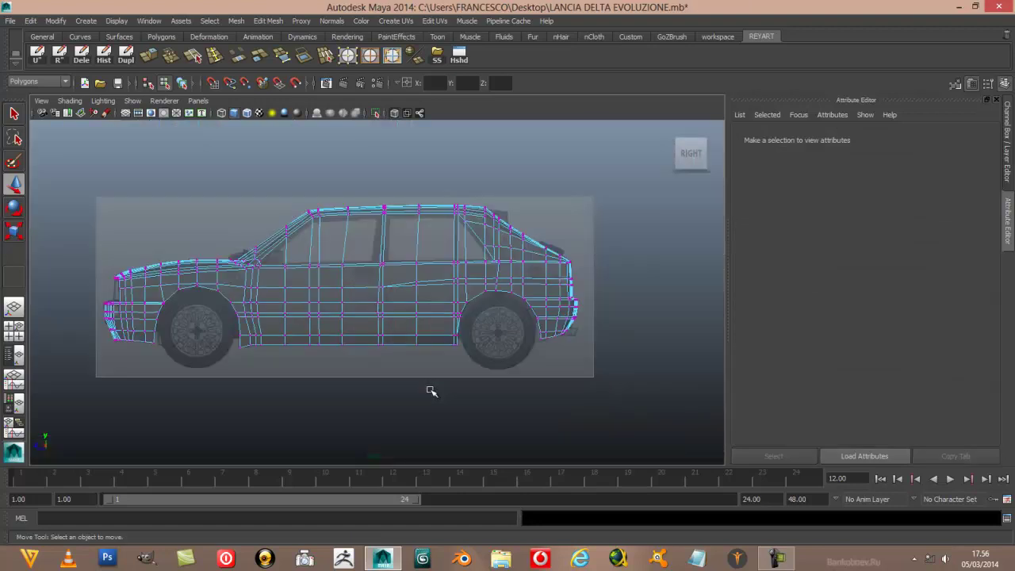
scroll(427, 391, "up", 5)
scroll(427, 392, "up", 4)
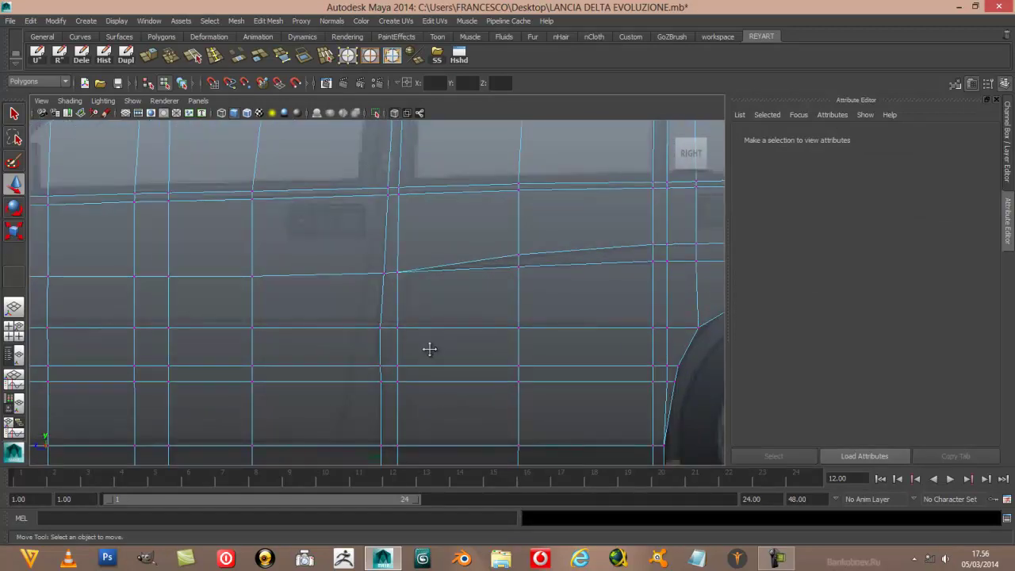
middle_click_drag(429, 349, 423, 369, "alt")
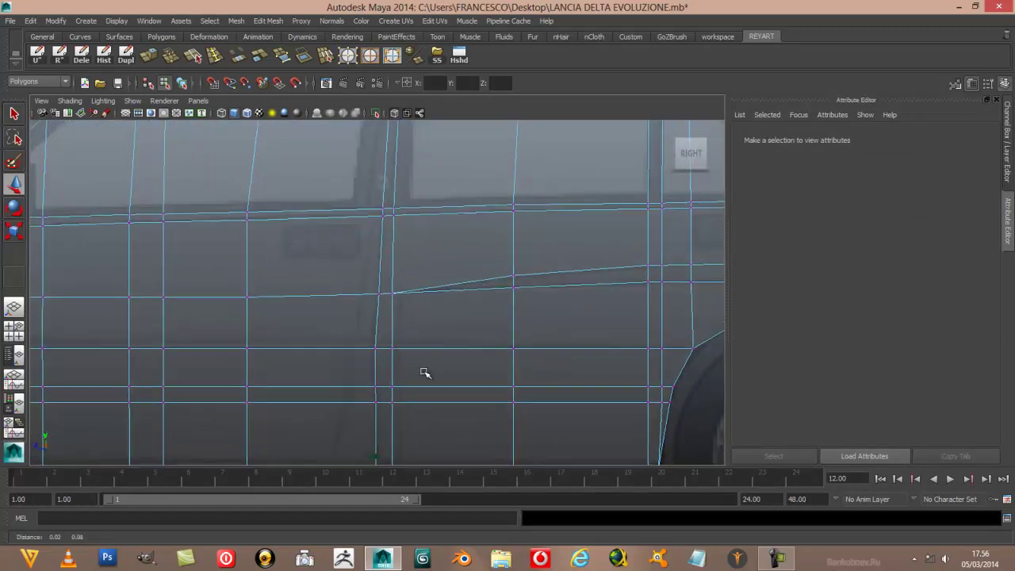
left_click(379, 296)
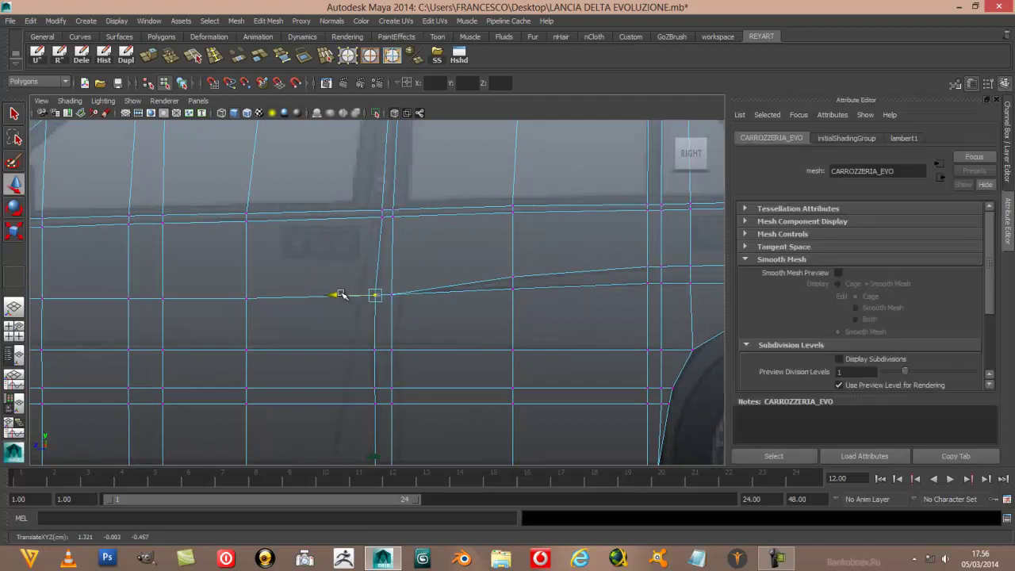
left_click_drag(340, 294, 342, 294)
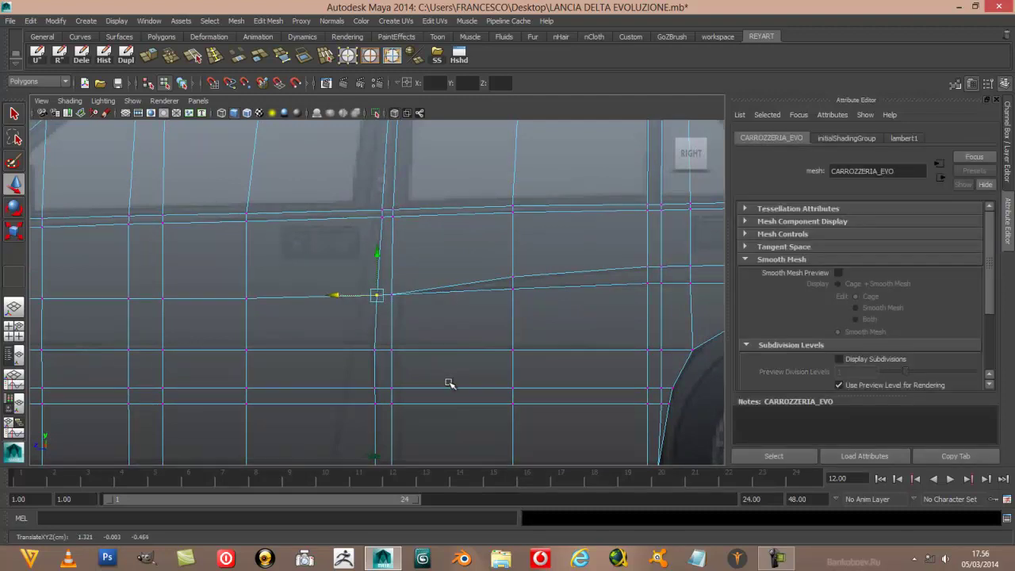
- Marquee-select the horizontal vertex row across the door and lower it slightly on Y
middle_click_drag(429, 361, 442, 283, "alt")
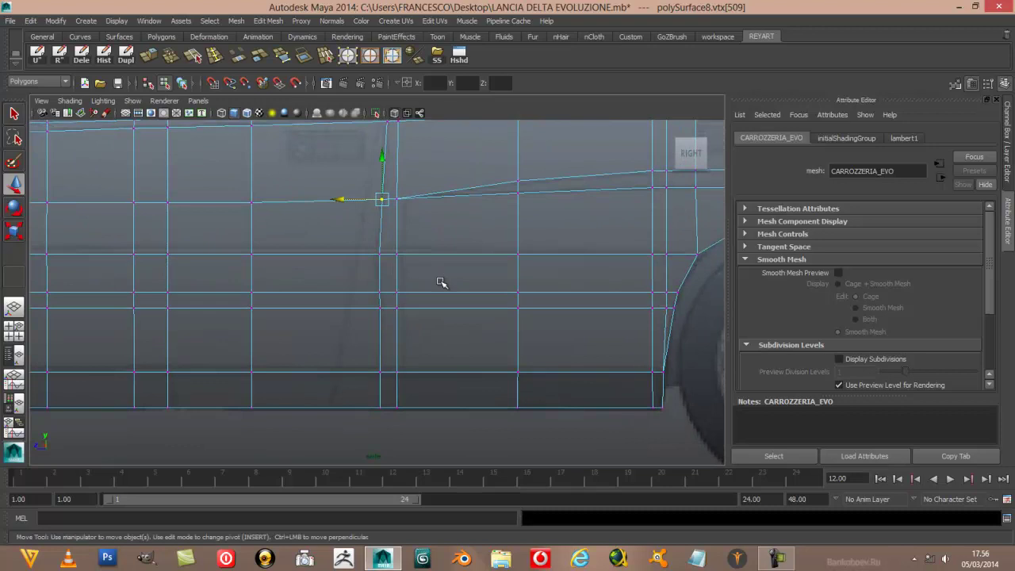
scroll(451, 338, "down", 5)
scroll(453, 340, "up", 3)
scroll(451, 340, "up", 2)
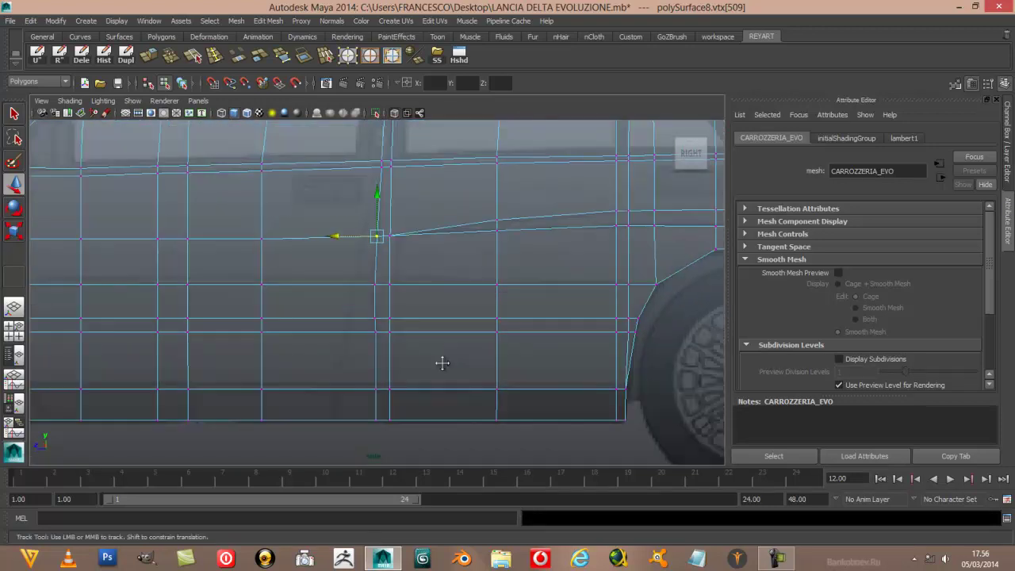
middle_click_drag(452, 340, 409, 386, "alt")
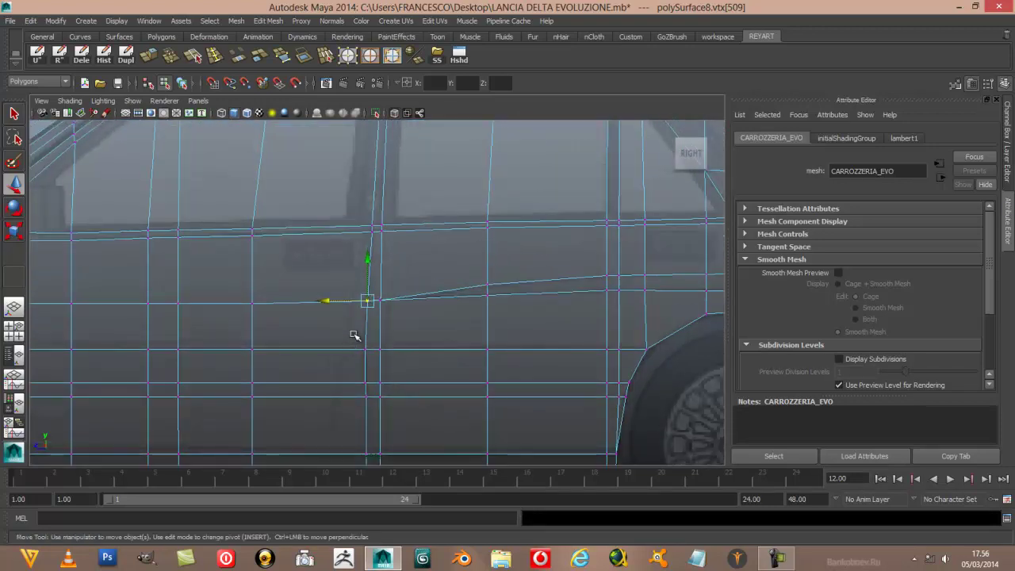
scroll(310, 370, "down", 4)
scroll(321, 369, "up", 2)
middle_click_drag(326, 369, 401, 361, "alt")
scroll(402, 360, "up", 2)
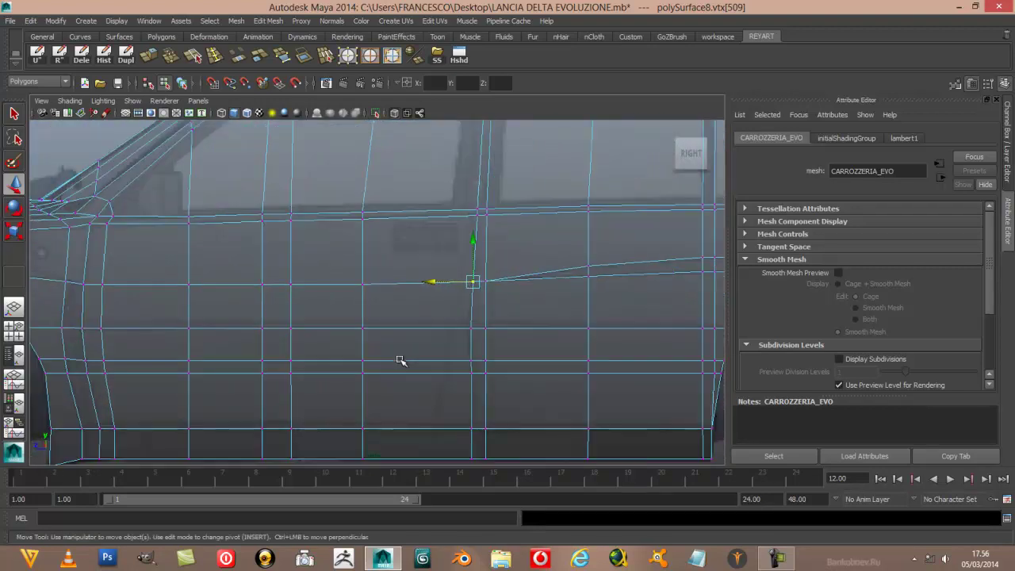
scroll(401, 361, "down", 6)
scroll(400, 362, "up", 3)
scroll(401, 362, "up", 3)
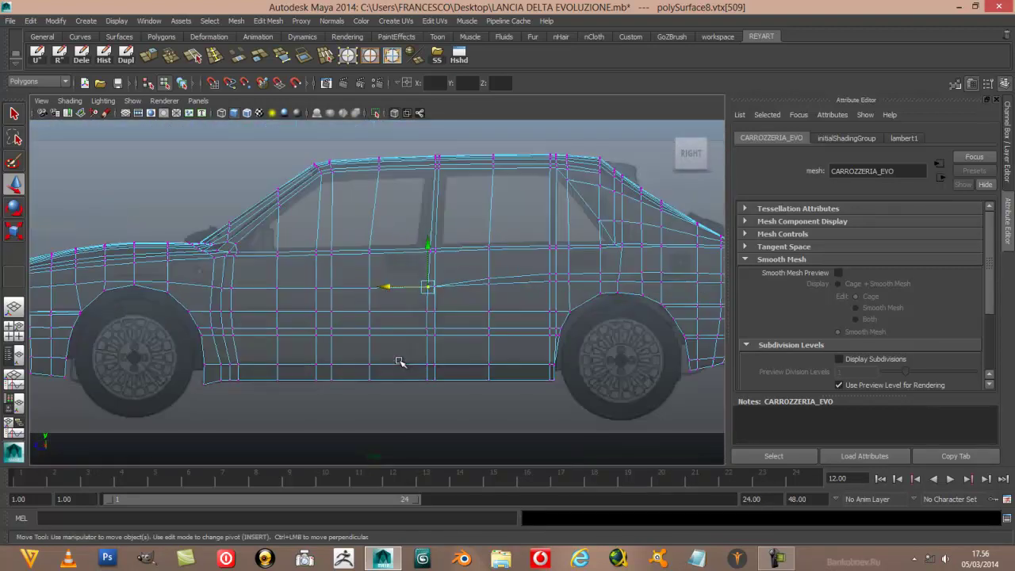
scroll(401, 362, "up", 1)
scroll(401, 362, "up", 1)
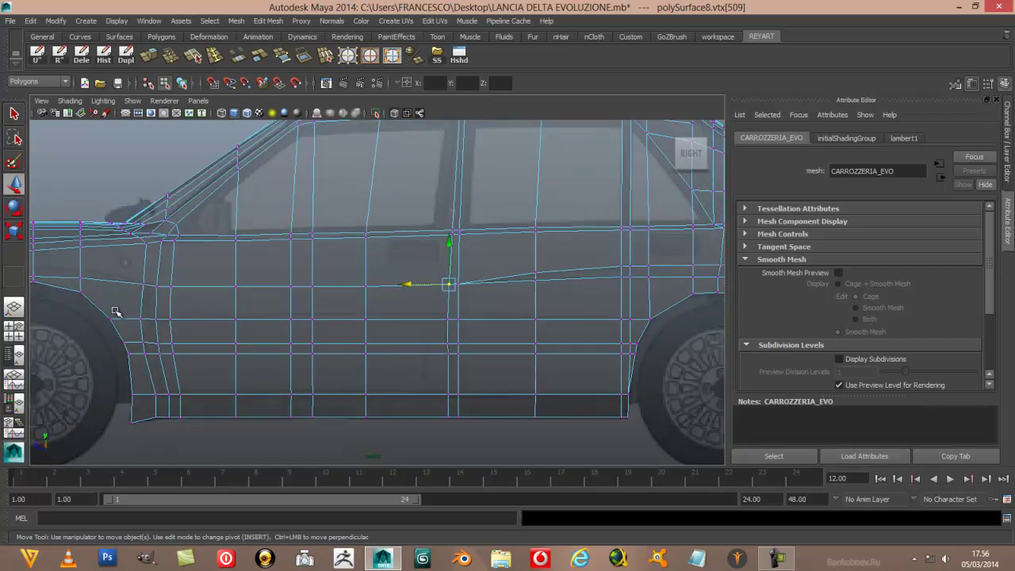
left_click_drag(97, 311, 668, 328)
scroll(385, 318, "up", 2)
left_click_drag(384, 287, 381, 284)
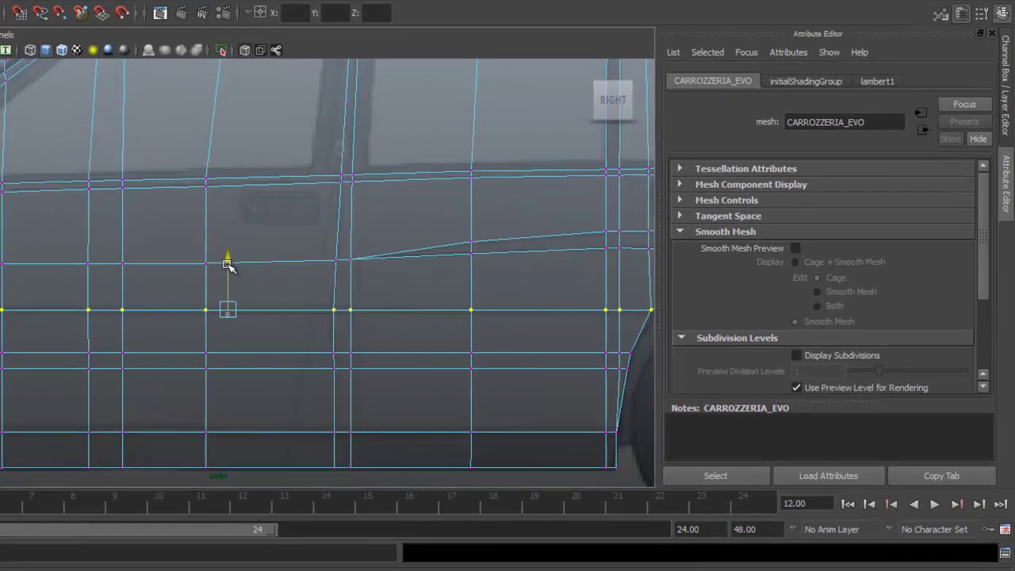
left_click_drag(222, 263, 222, 265)
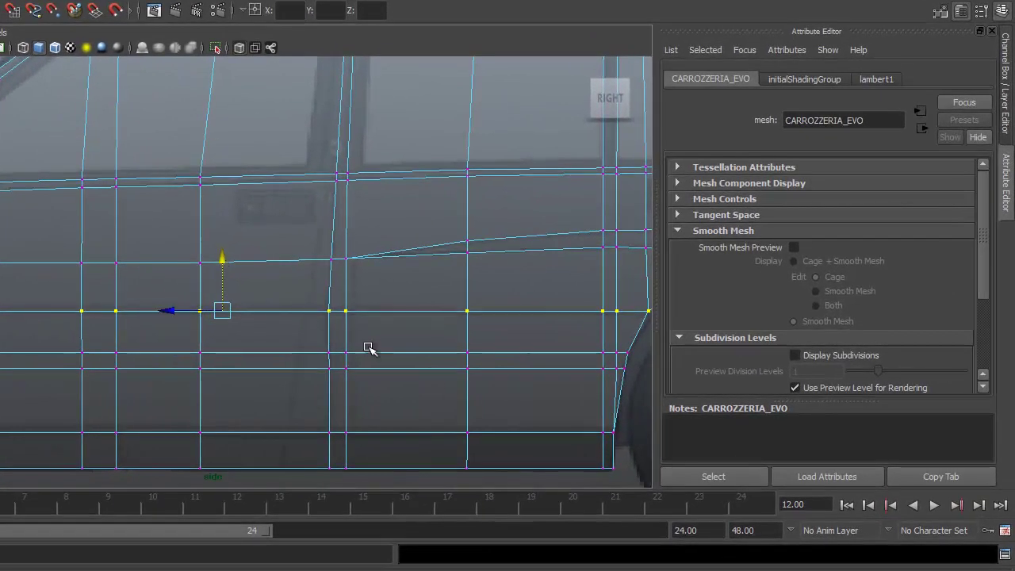
middle_click_drag(370, 347, 274, 342, "alt")
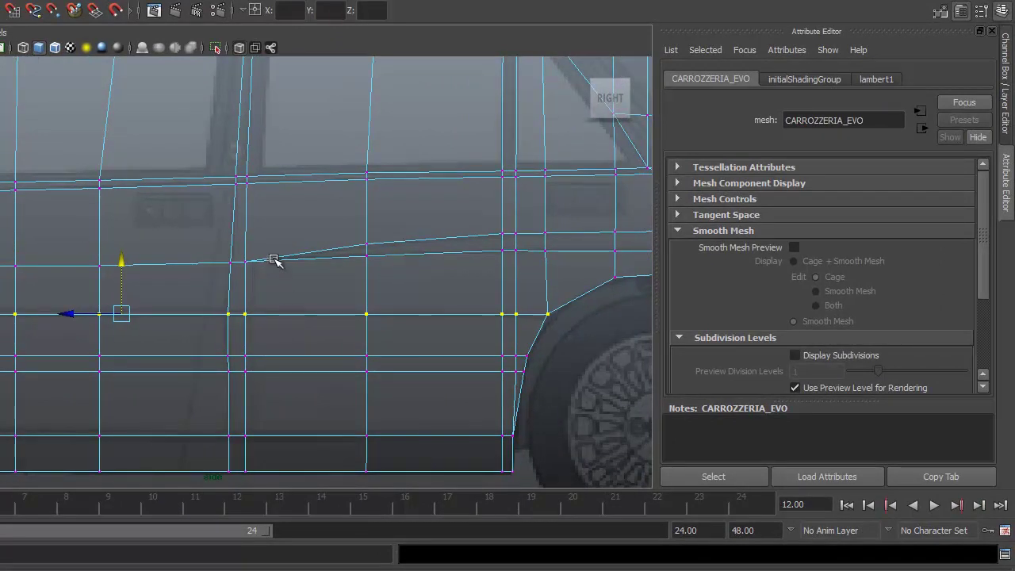
middle_click_drag(277, 261, 254, 406, "alt")
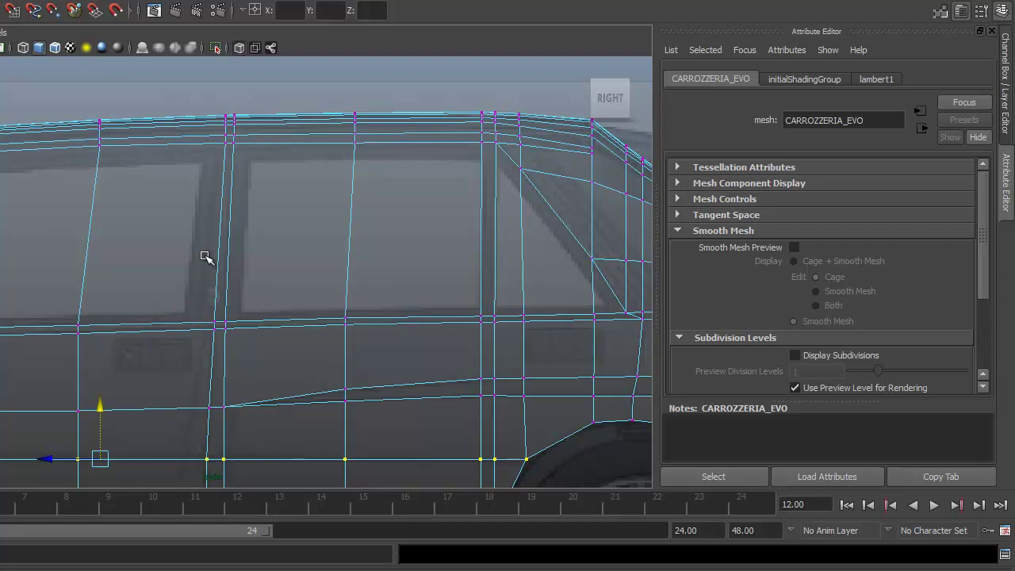
- Insert a vertical edge loop beside the door pillar and switch to vertex mode
left_click(116, 10)
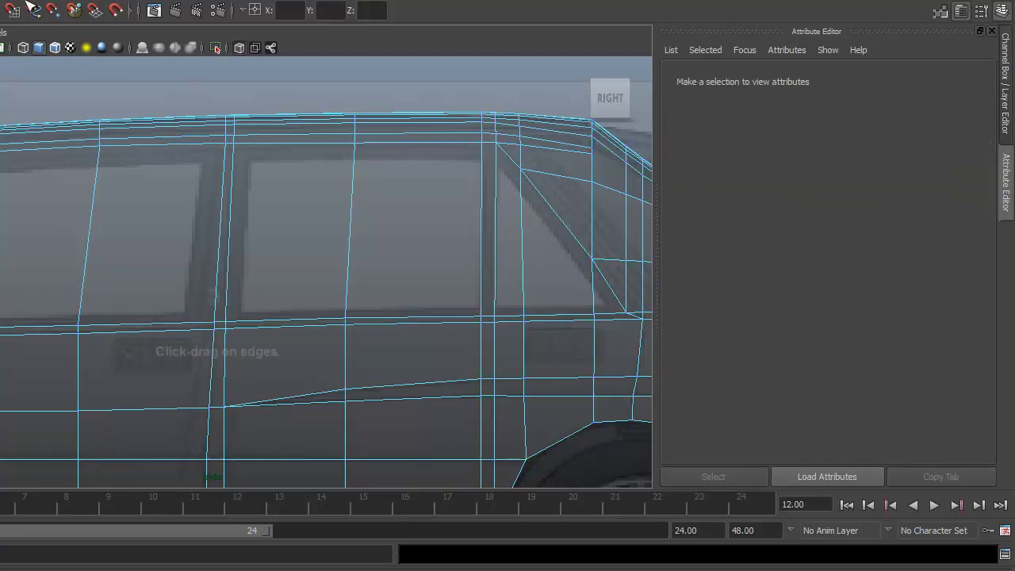
left_click(221, 139)
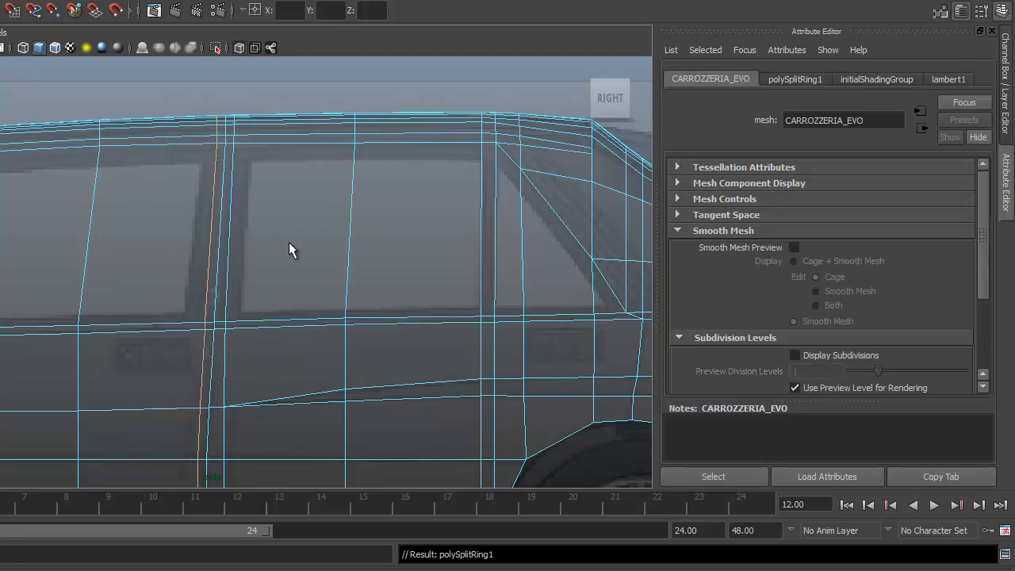
middle_click_drag(291, 245, 290, 213, "alt")
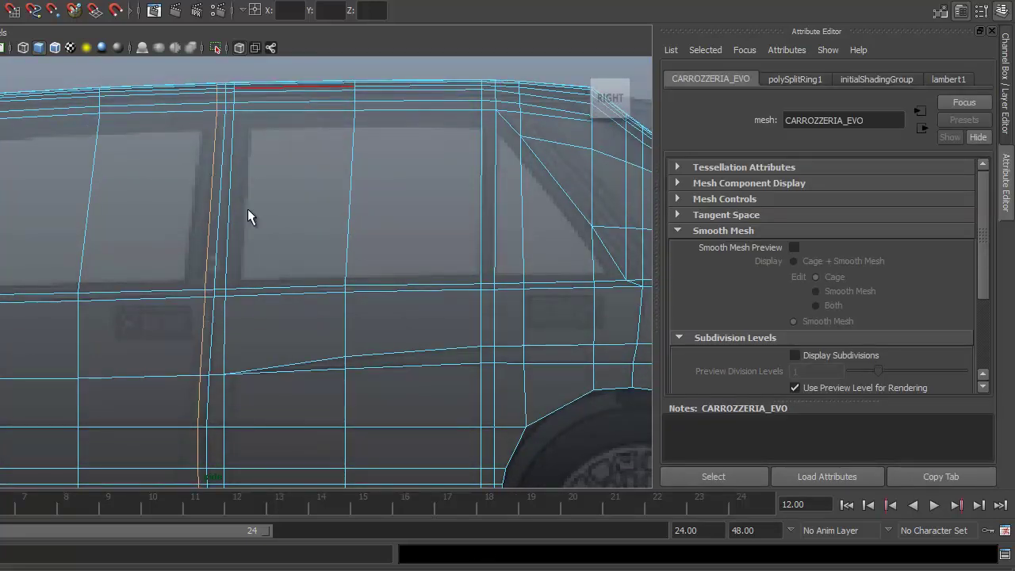
key("F9")
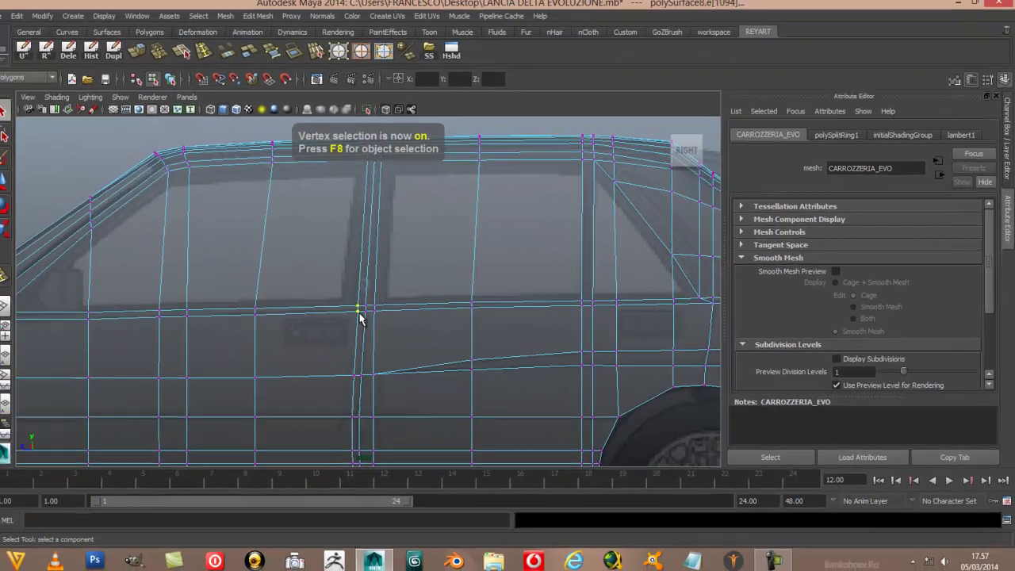
- Nudge the two vertices where the new edge meets the sill slightly sideways
left_click(358, 316)
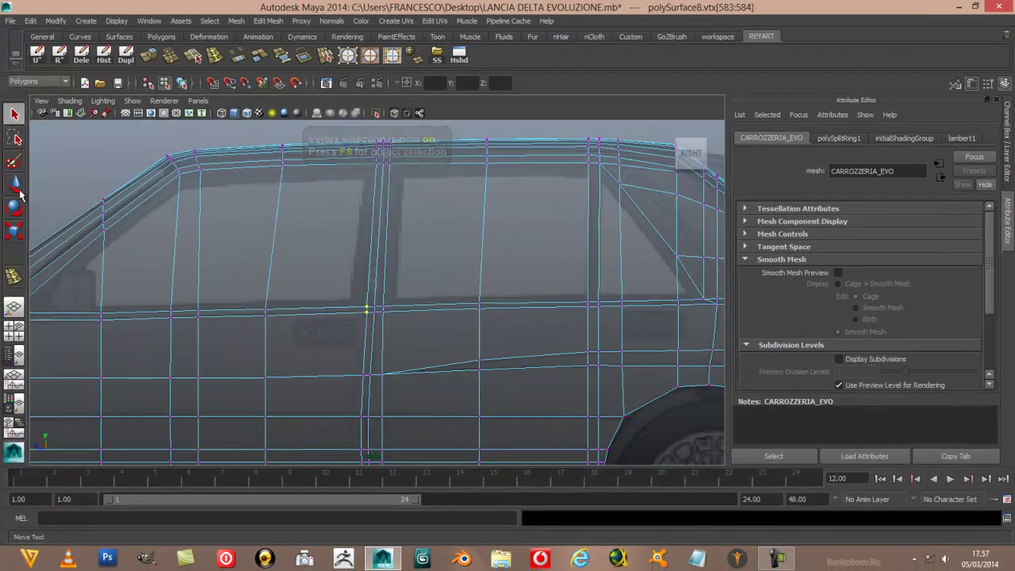
key("w")
left_click_drag(327, 312, 325, 312)
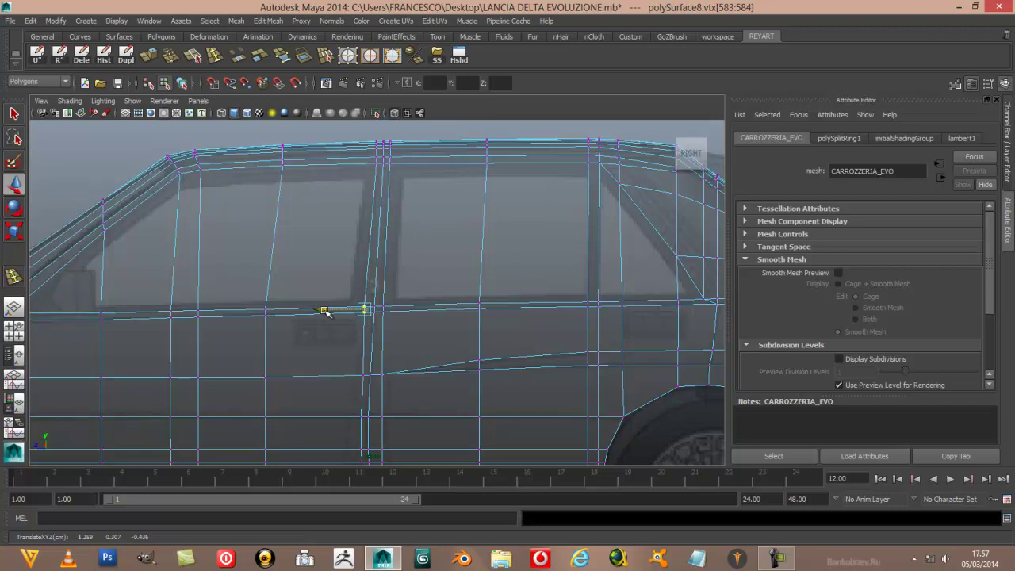
scroll(417, 325, "down", 5)
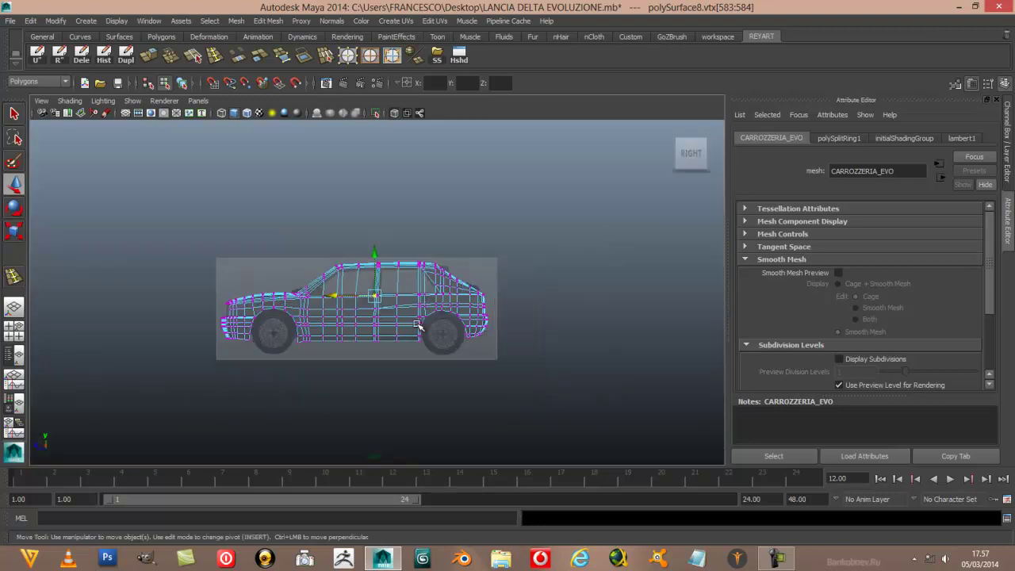
scroll(418, 324, "up", 5)
scroll(418, 325, "up", 3)
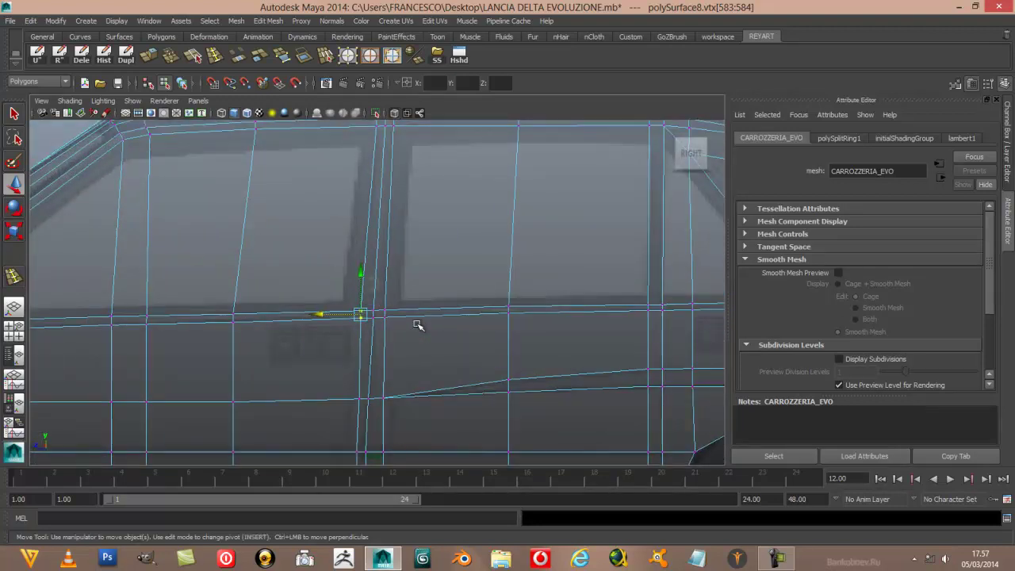
scroll(430, 356, "down", 5)
scroll(435, 355, "up", 4)
middle_click_drag(436, 354, 437, 274, "alt")
scroll(453, 293, "up", 2)
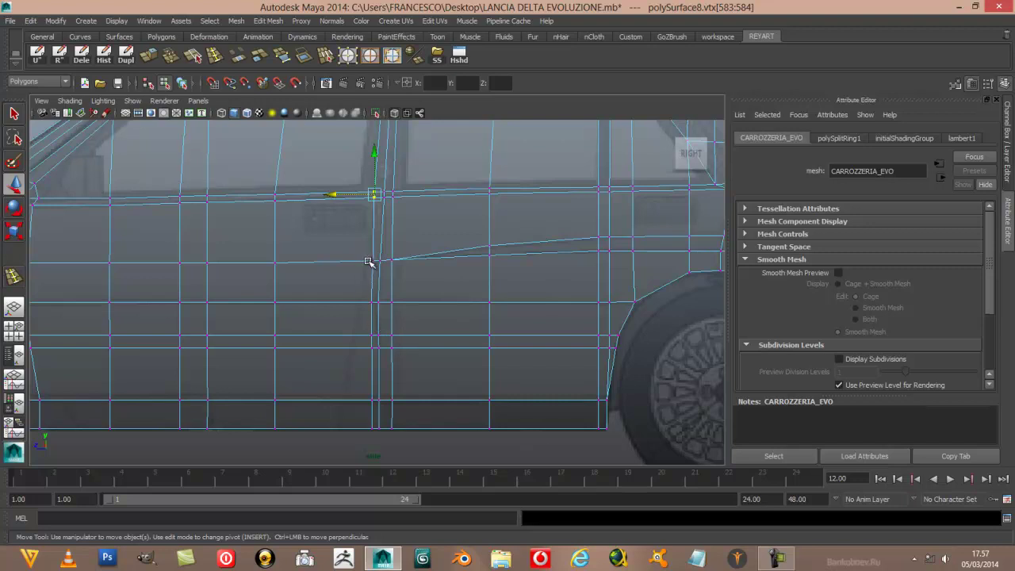
- Slide the new edge's vertex at the window line along the sill line
left_click(349, 258)
scroll(386, 256, "up", 1)
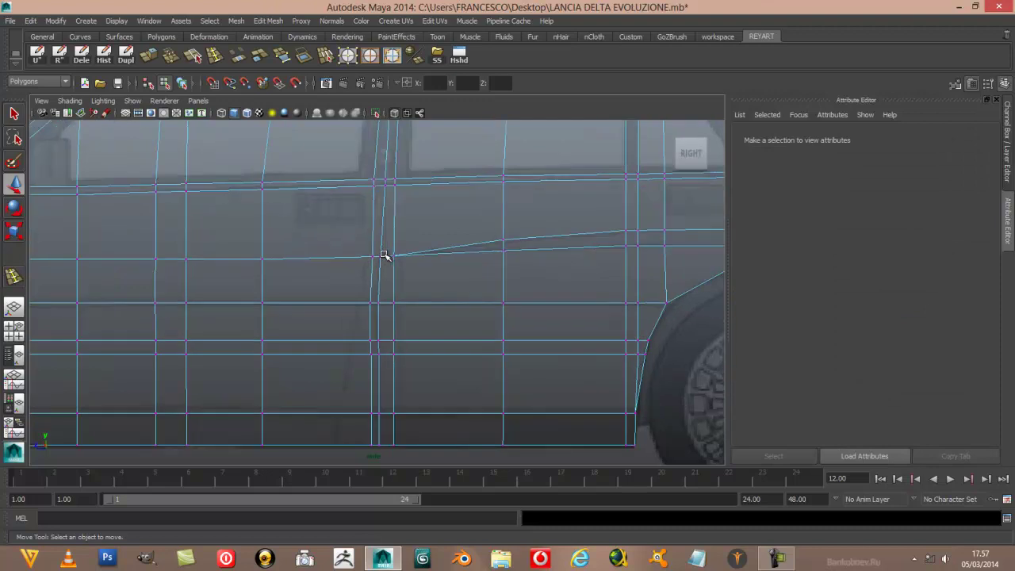
mouse_move(421, 245)
middle_mouse_down("alt")
mouse_move(388, 394)
mouse_move(398, 389)
middle_mouse_up("alt")
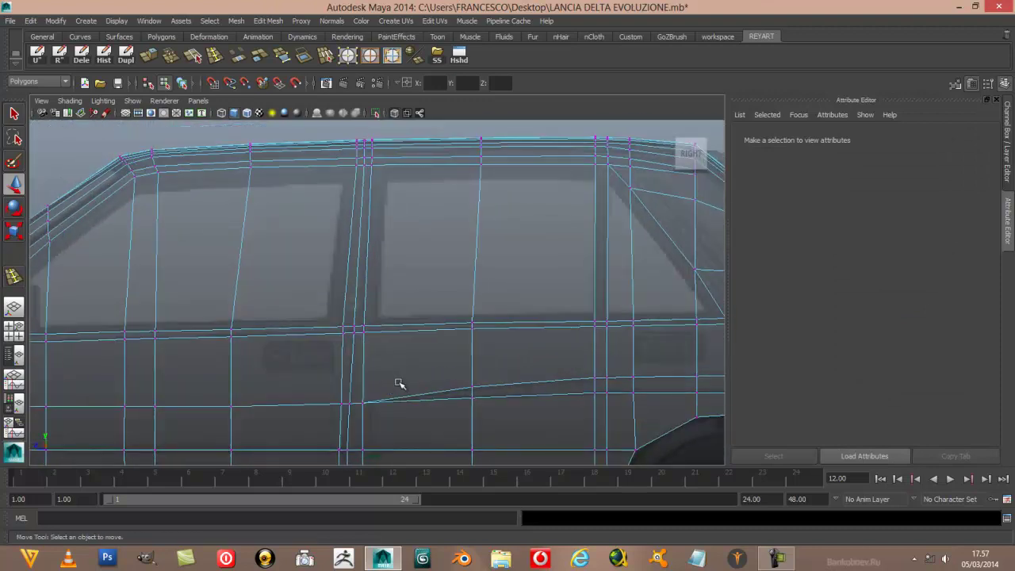
scroll(400, 382, "down", 5)
scroll(399, 382, "up", 3)
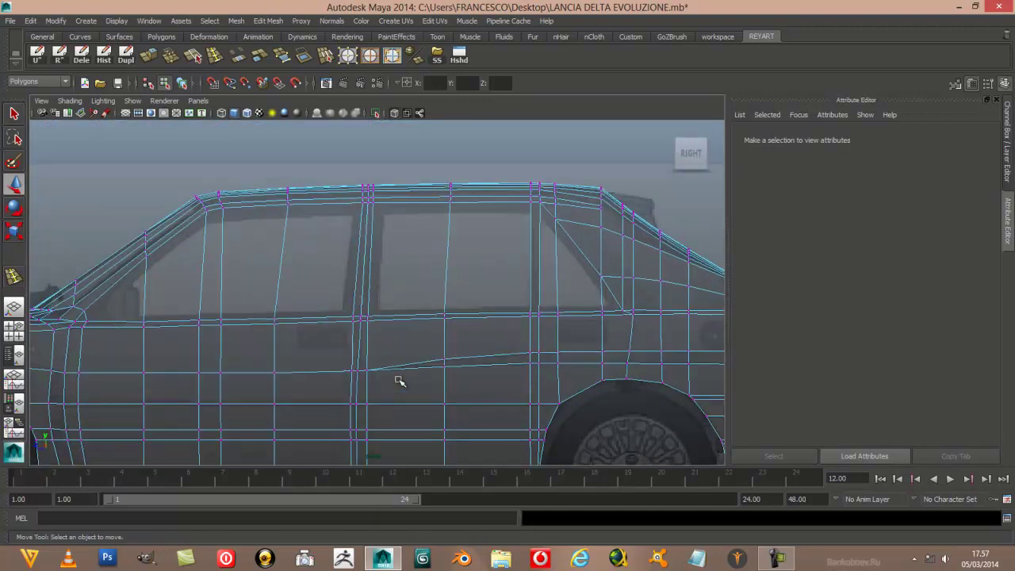
scroll(400, 382, "up", 2)
scroll(400, 382, "up", 1)
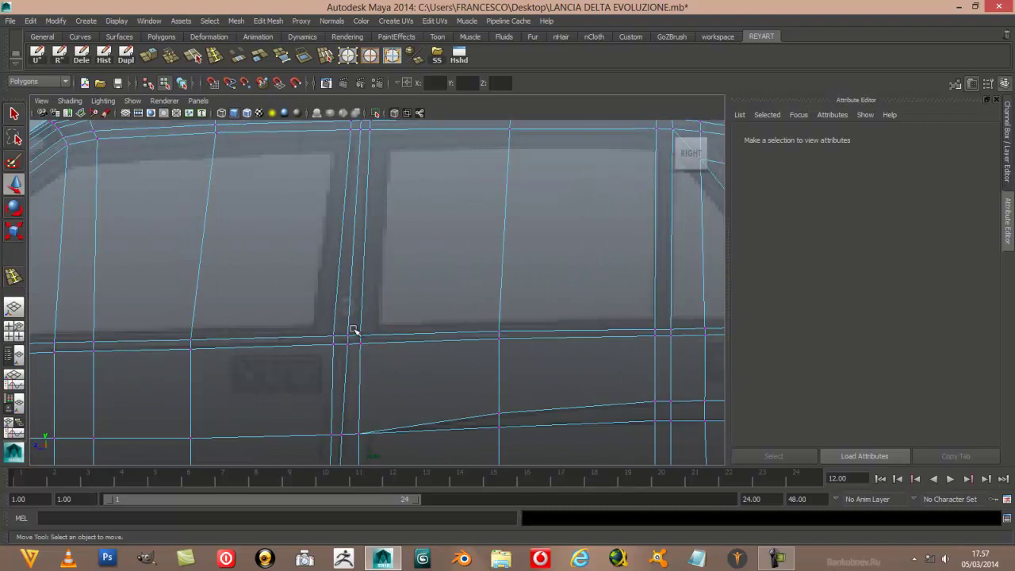
left_click_drag(373, 374, 333, 330)
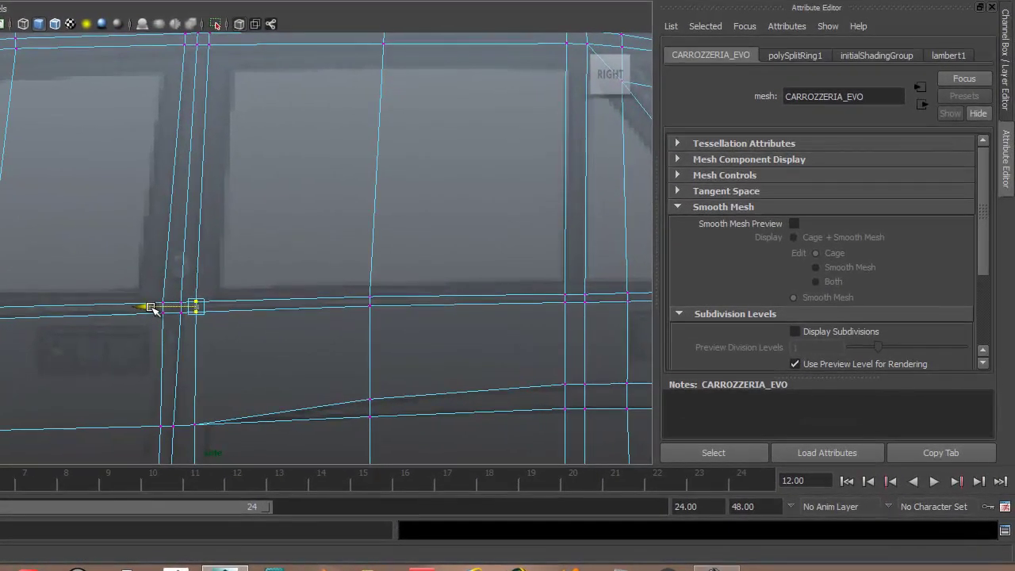
mouse_move(153, 310)
left_mouse_down()
mouse_move(140, 305)
mouse_move(149, 310)
left_mouse_up()
scroll(312, 355, "down", 5)
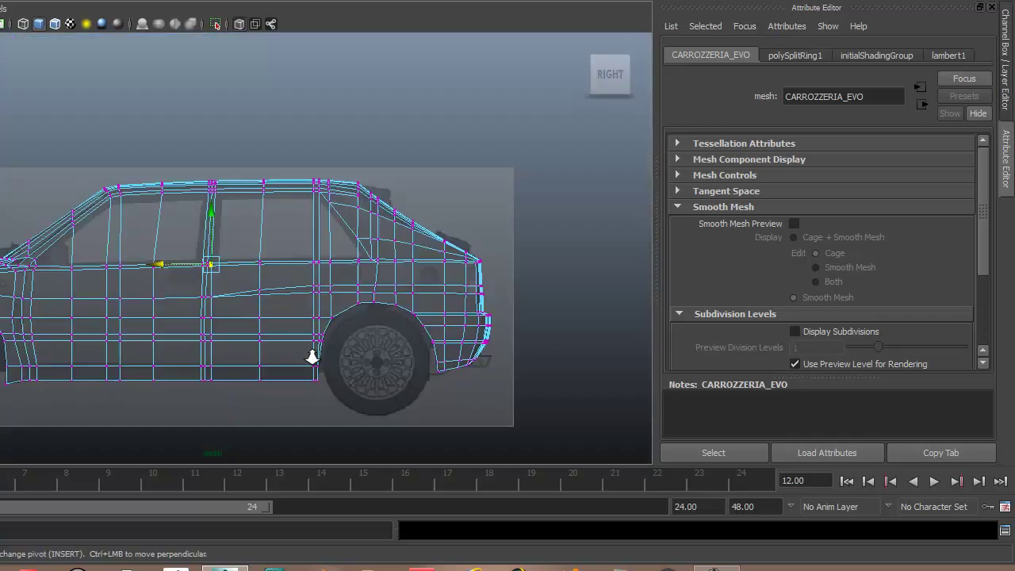
scroll(312, 353, "up", 2)
scroll(313, 358, "down", 3)
scroll(313, 358, "up", 2)
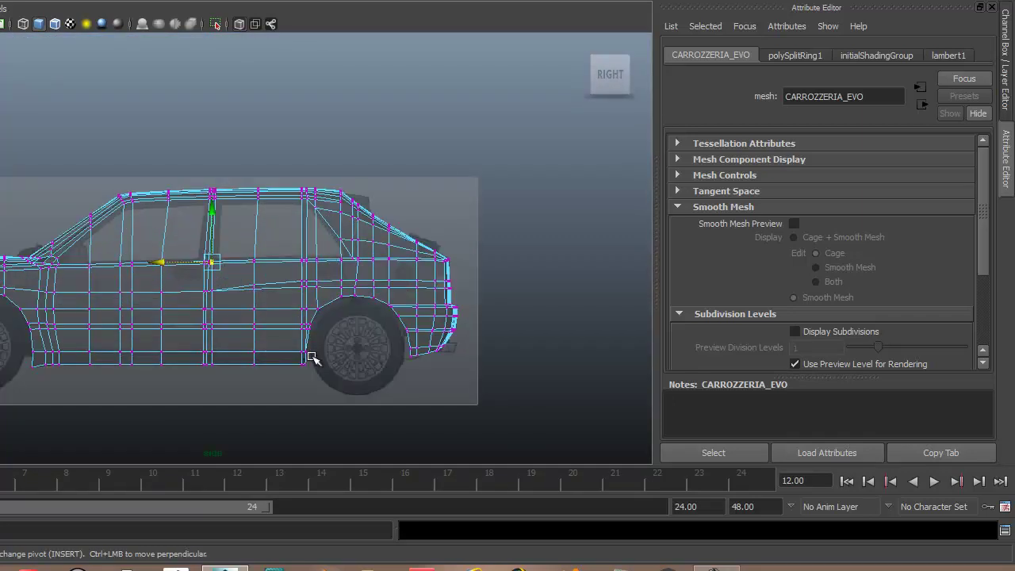
scroll(315, 358, "up", 1)
scroll(313, 356, "up", 1)
scroll(318, 353, "up", 1)
scroll(305, 351, "up", 1)
scroll(286, 352, "up", 1)
scroll(289, 353, "up", 1)
mouse_move(285, 352)
middle_mouse_down("alt")
mouse_move(241, 309)
mouse_move(253, 294)
middle_mouse_up("alt")
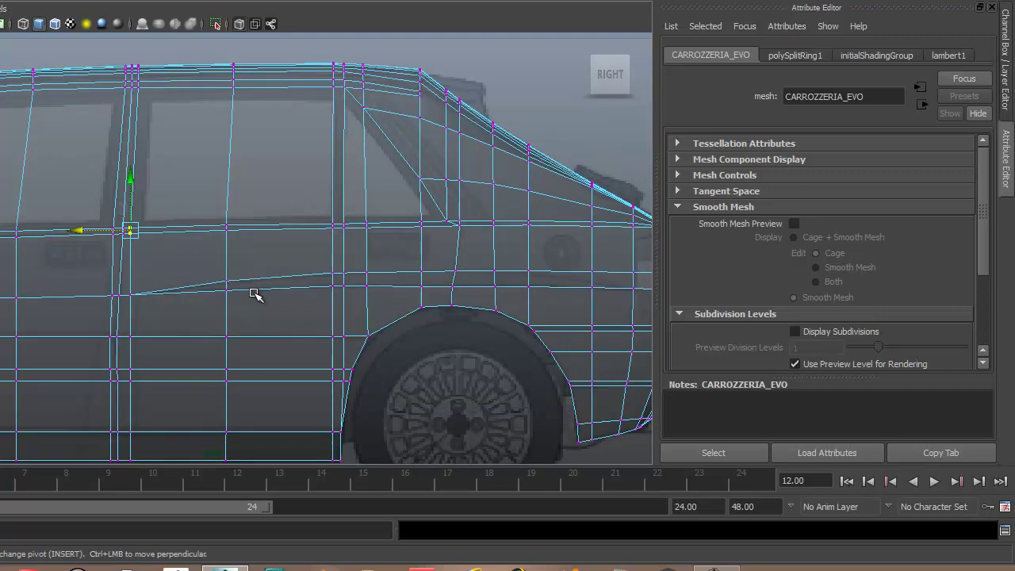
scroll(210, 380, "down", 5)
scroll(215, 376, "up", 3)
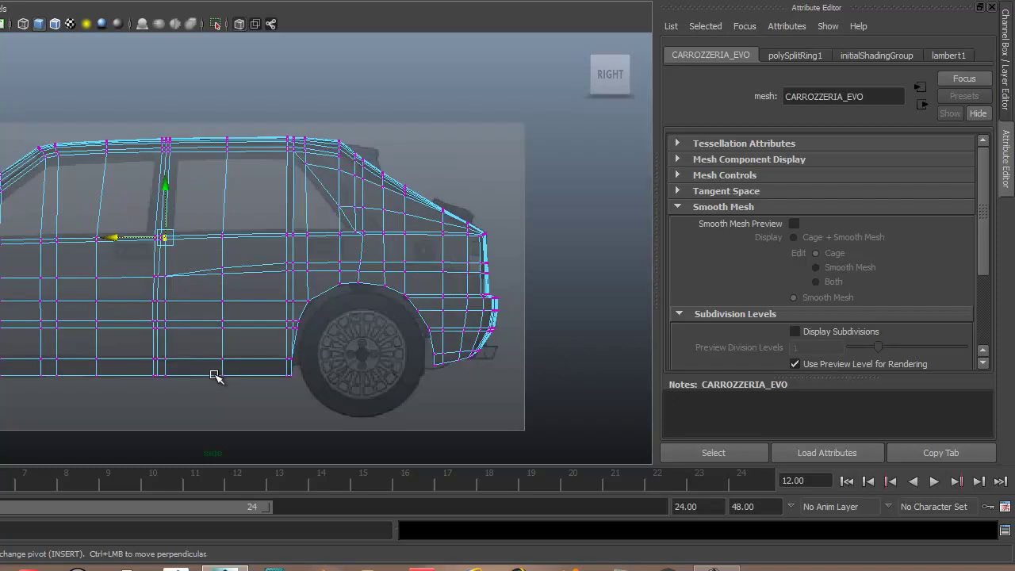
scroll(215, 376, "up", 1)
scroll(193, 322, "up", 2)
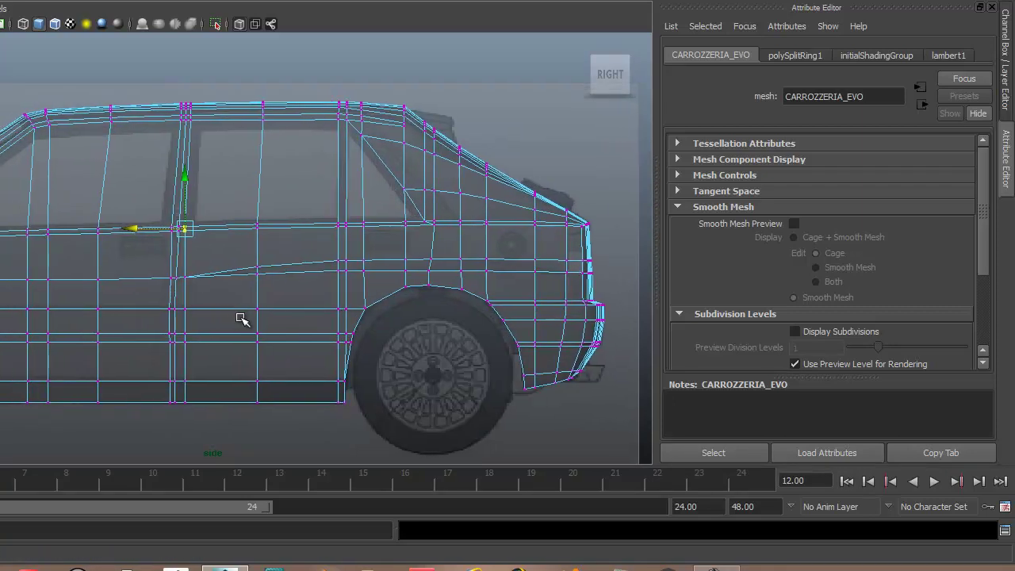
scroll(238, 318, "up", 1)
scroll(245, 317, "up", 1)
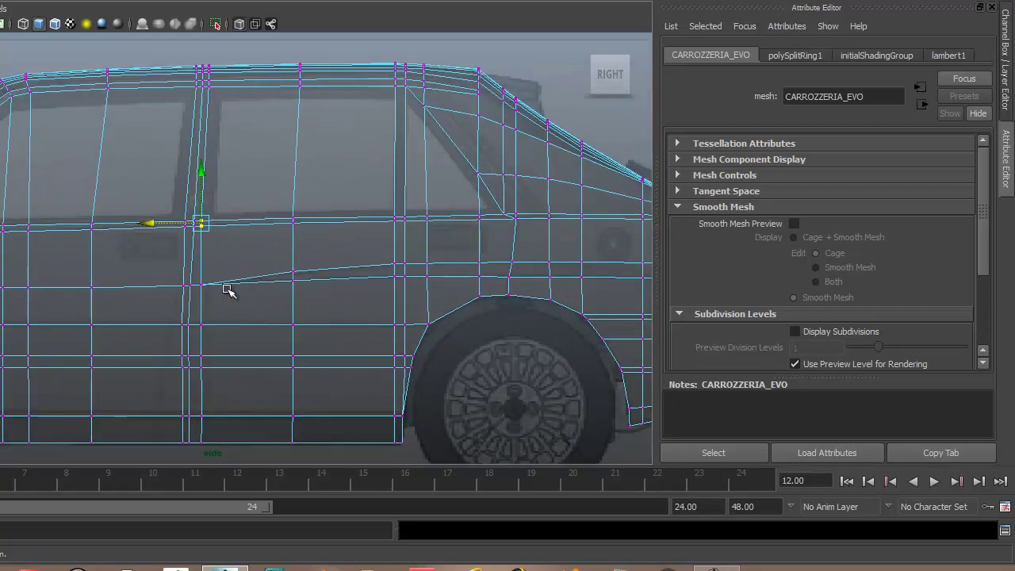
scroll(213, 299, "up", 2)
scroll(213, 299, "up", 1)
scroll(209, 299, "up", 1)
scroll(204, 301, "up", 1)
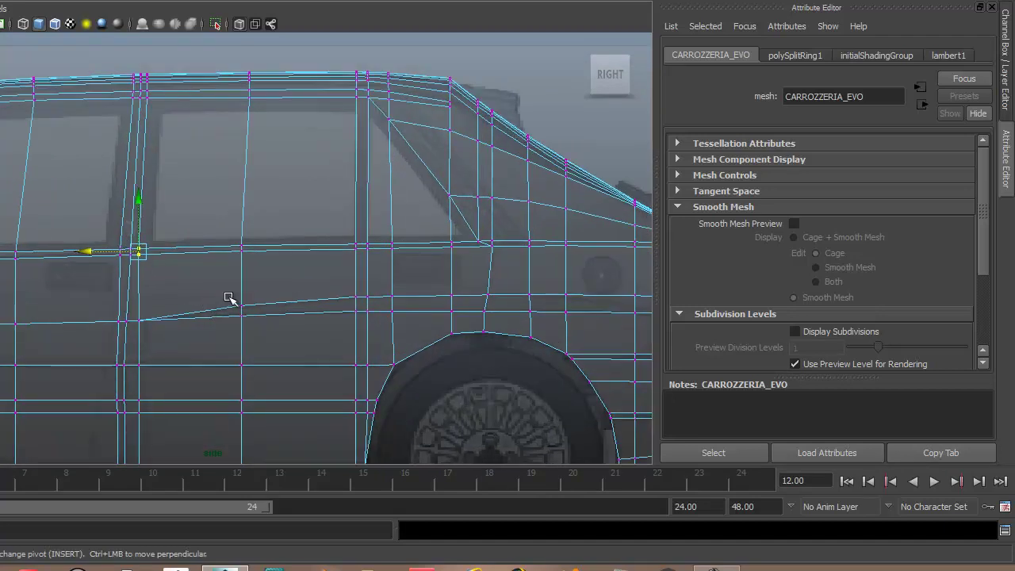
middle_click_drag(282, 274, 212, 297, "alt")
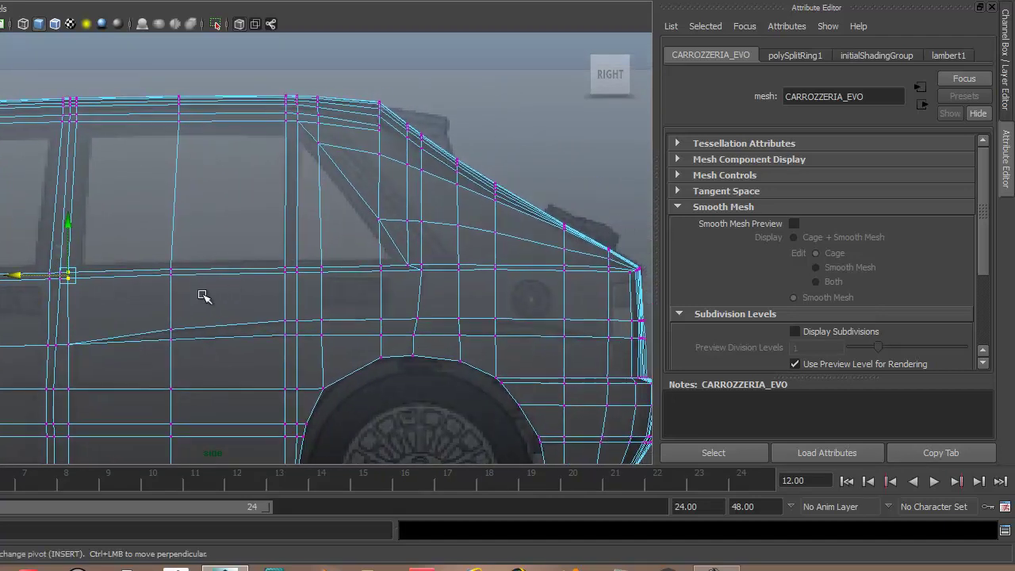
middle_click_drag(192, 295, 231, 301, "alt")
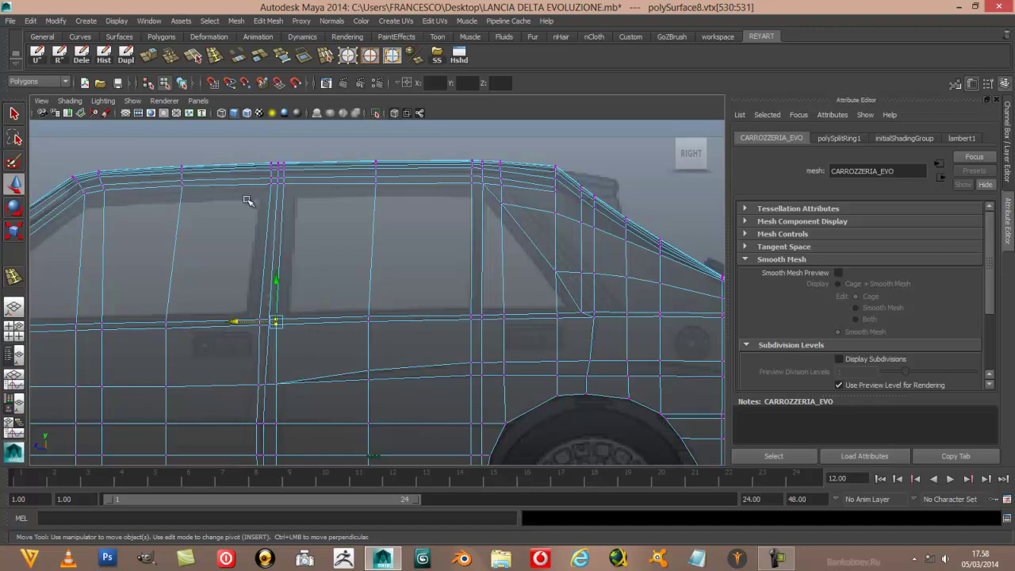
scroll(253, 192, "down", 4)
scroll(254, 215, "up", 2)
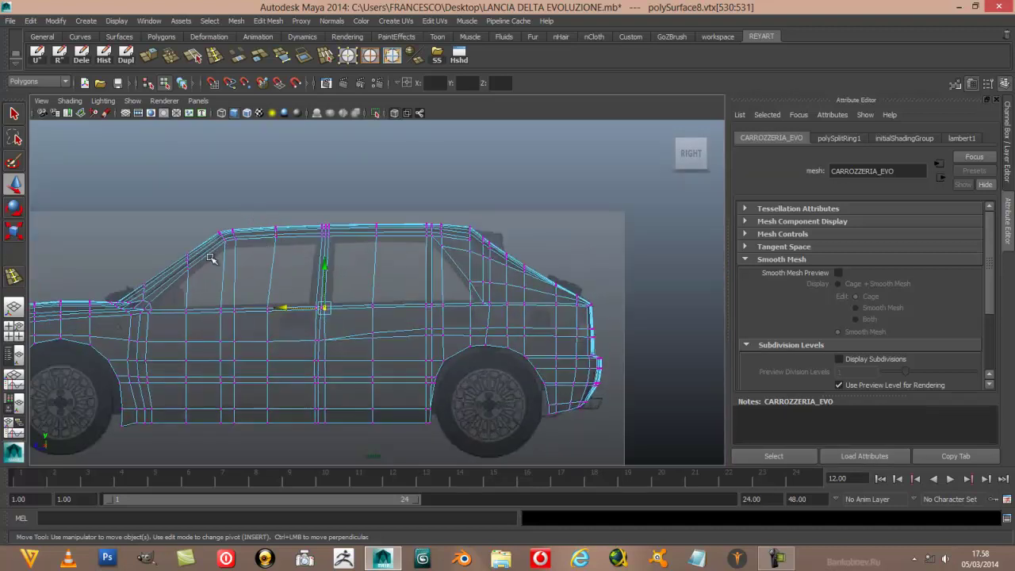
scroll(312, 352, "up", 2)
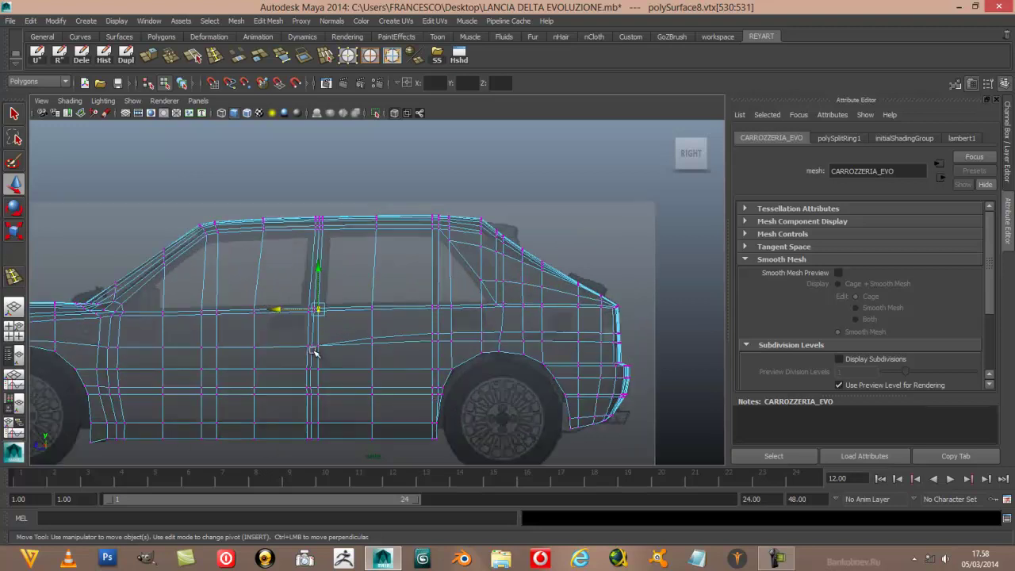
scroll(312, 352, "up", 2)
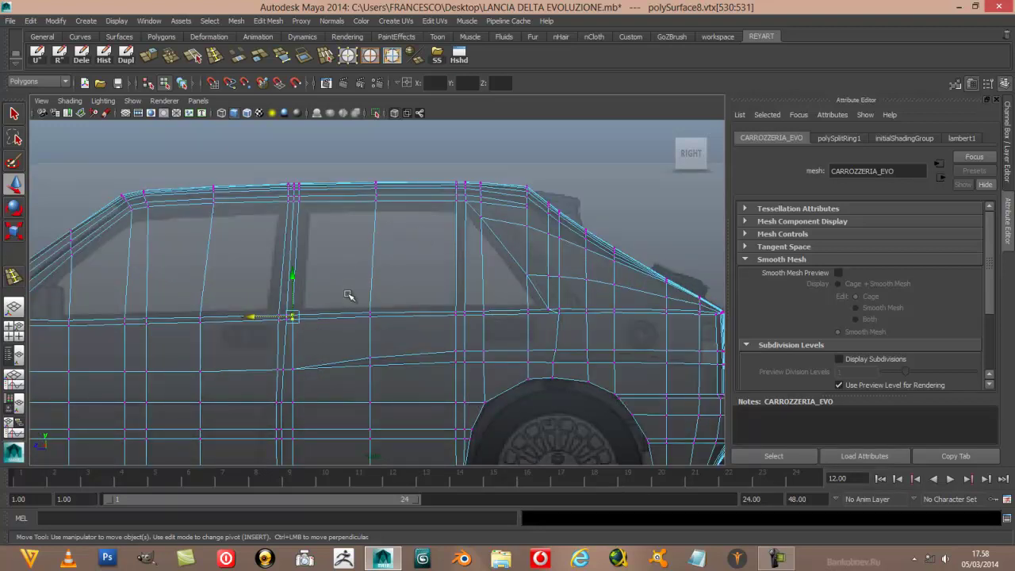
scroll(373, 298, "down", 1)
scroll(373, 298, "down", 3)
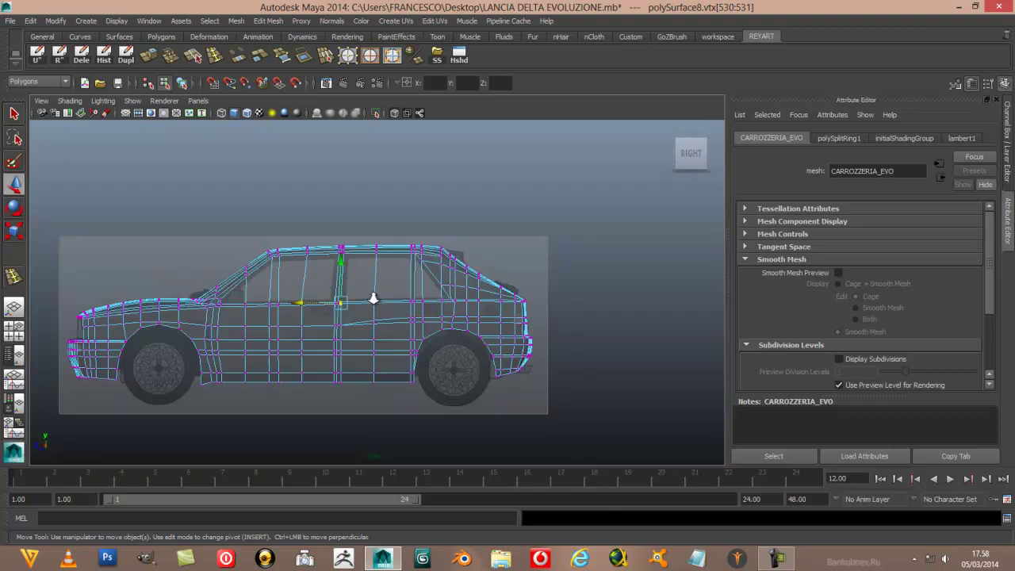
scroll(373, 298, "up", 2)
scroll(360, 350, "down", 2)
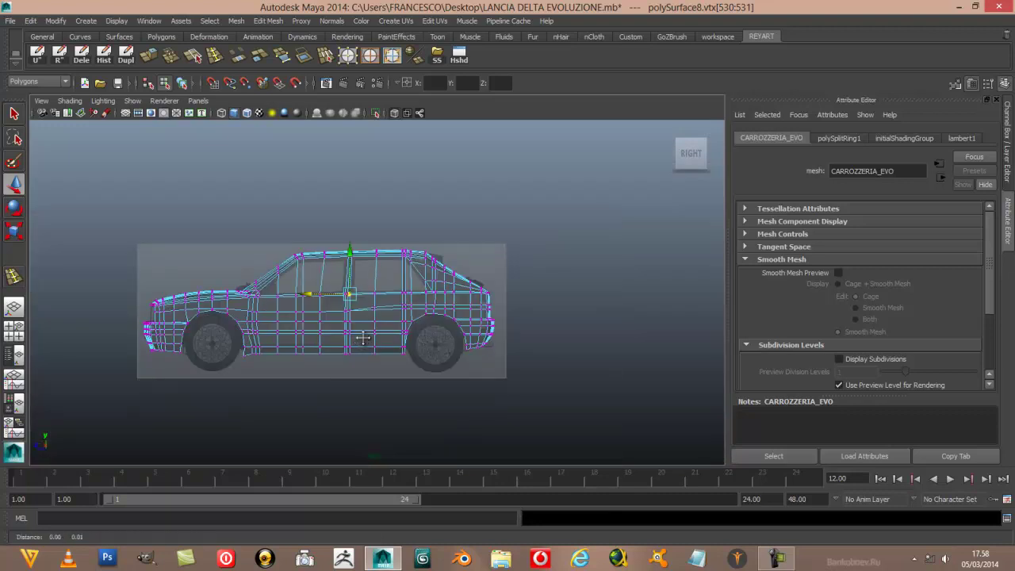
scroll(374, 318, "up", 1)
scroll(373, 318, "up", 1)
scroll(375, 319, "up", 2)
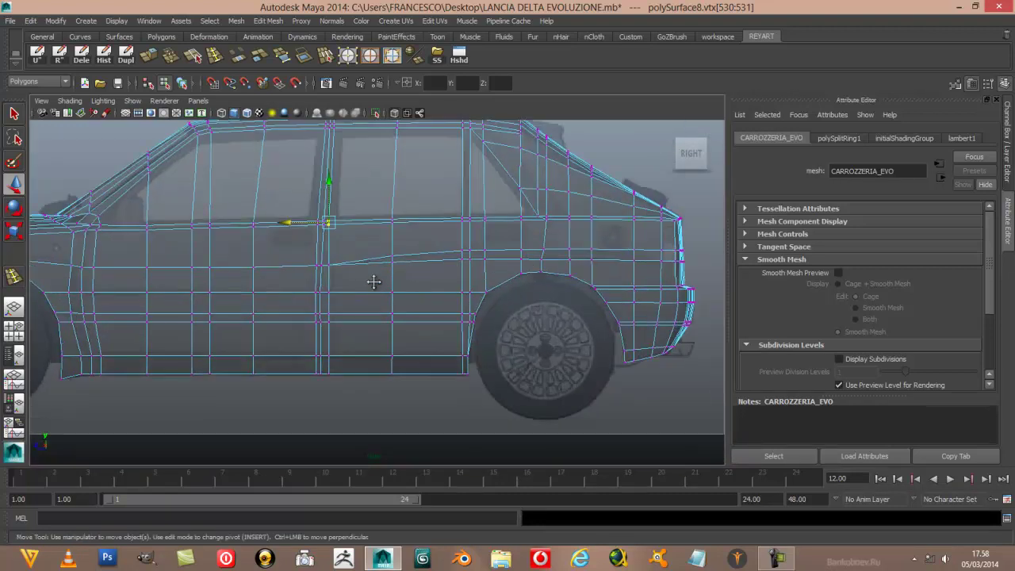
scroll(373, 281, "up", 1)
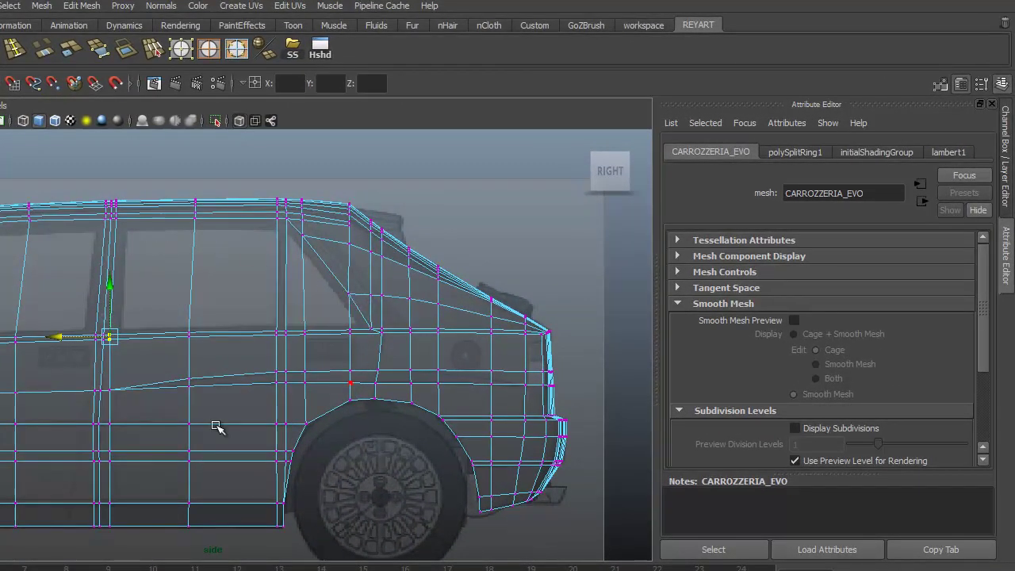
- In face mode, marquee-select a block of rear door faces and add the door strip faces
left_click(239, 49)
left_click_drag(158, 350, 256, 469)
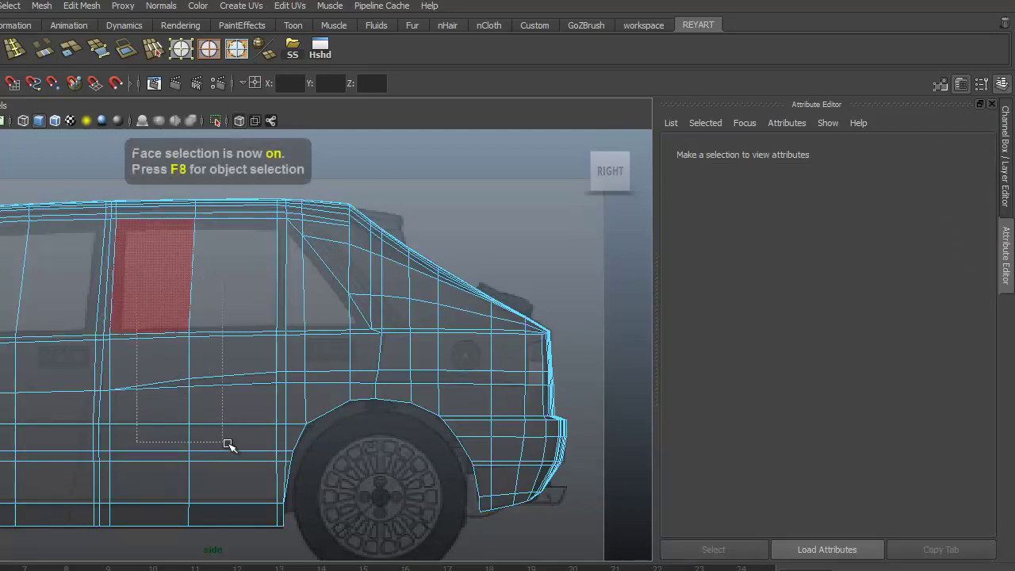
scroll(245, 438, "up", 2)
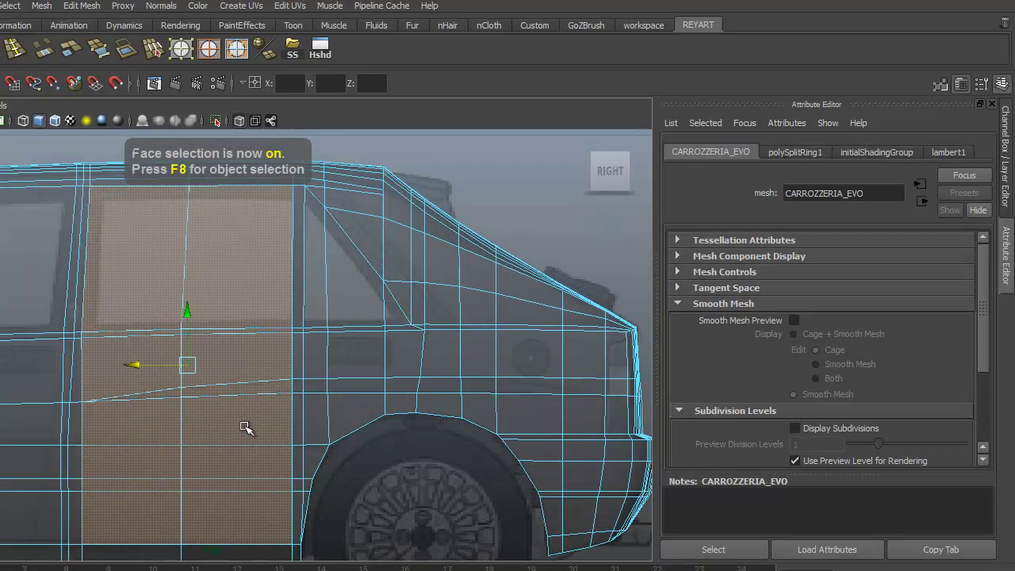
left_click(81, 349, "ctrl")
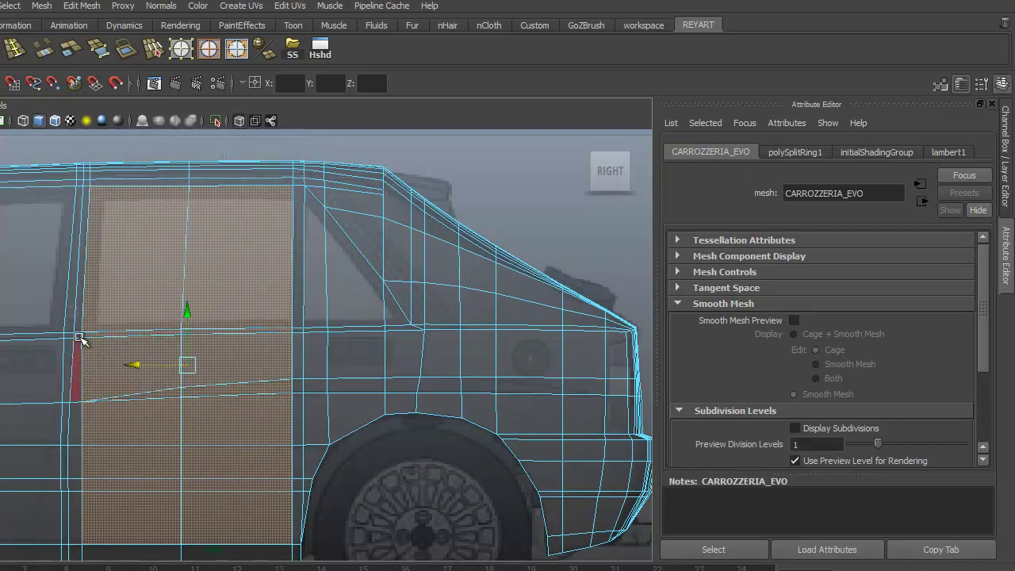
left_click(82, 362, "shift")
left_click(78, 428, "shift")
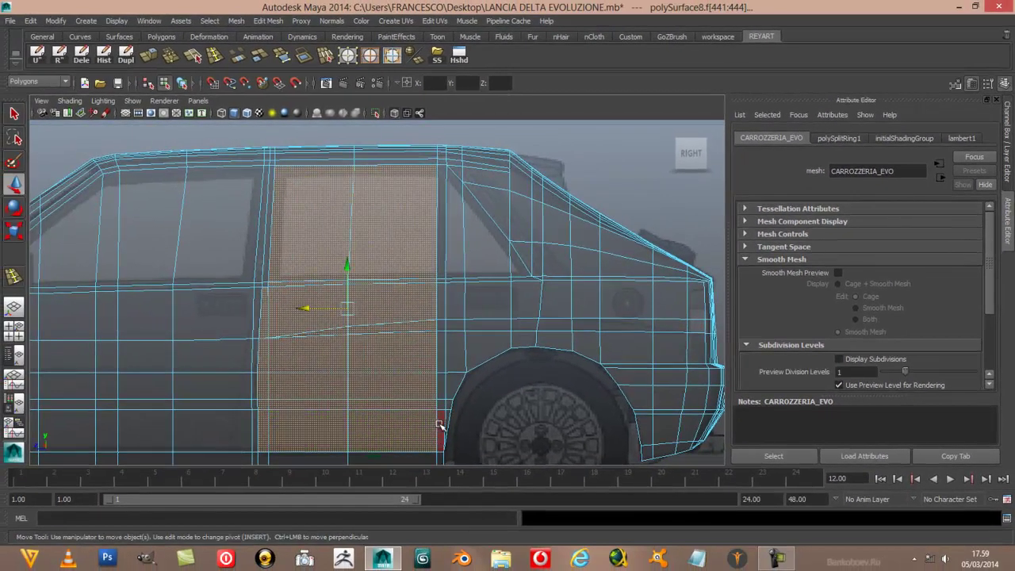
- Add the narrow door-edge and wheel-arch faces, then switch to the four-view layout
left_click(441, 426, "shift")
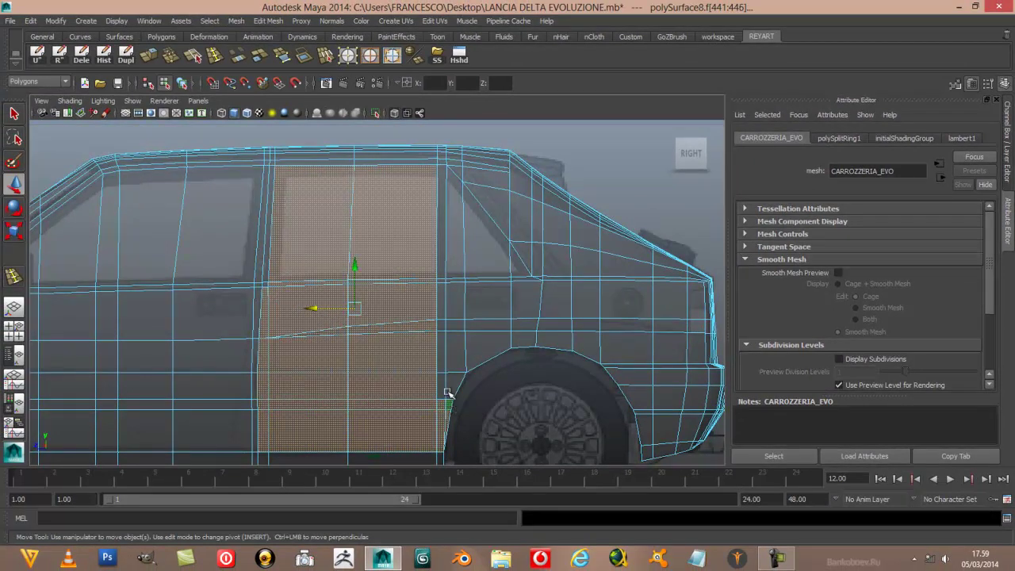
left_click(446, 361, "shift")
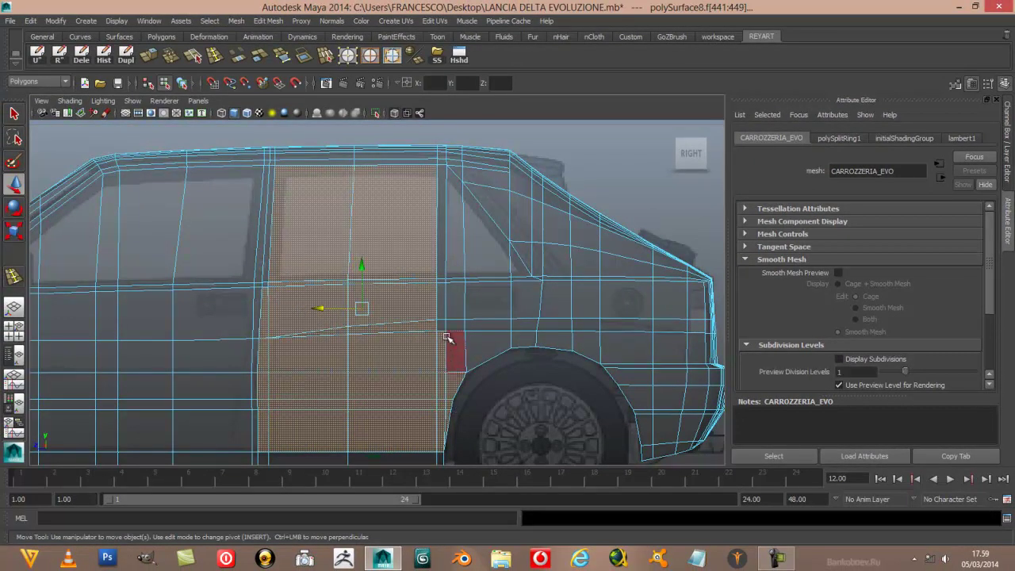
left_click(487, 310, "shift")
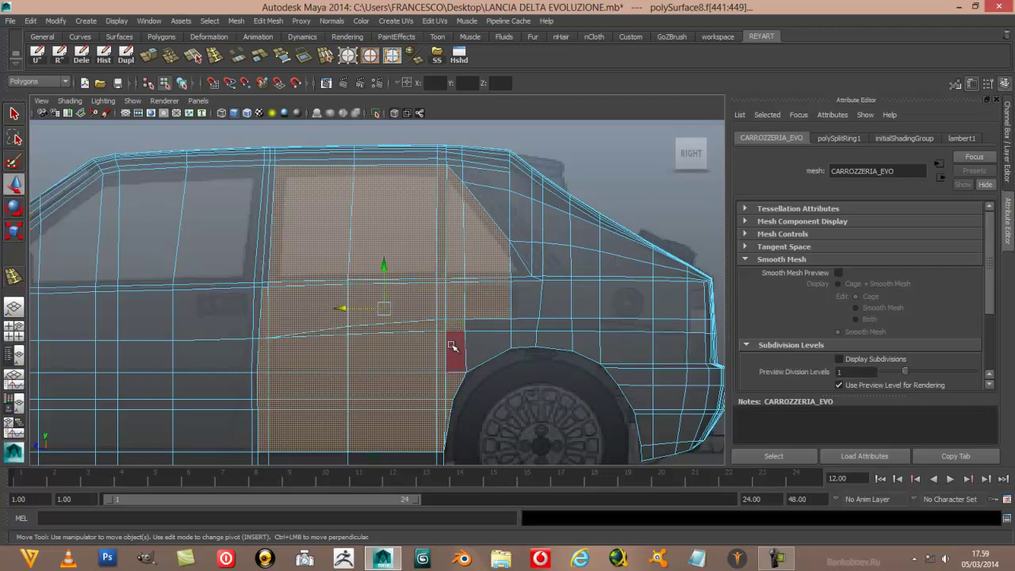
left_click(522, 337, "shift")
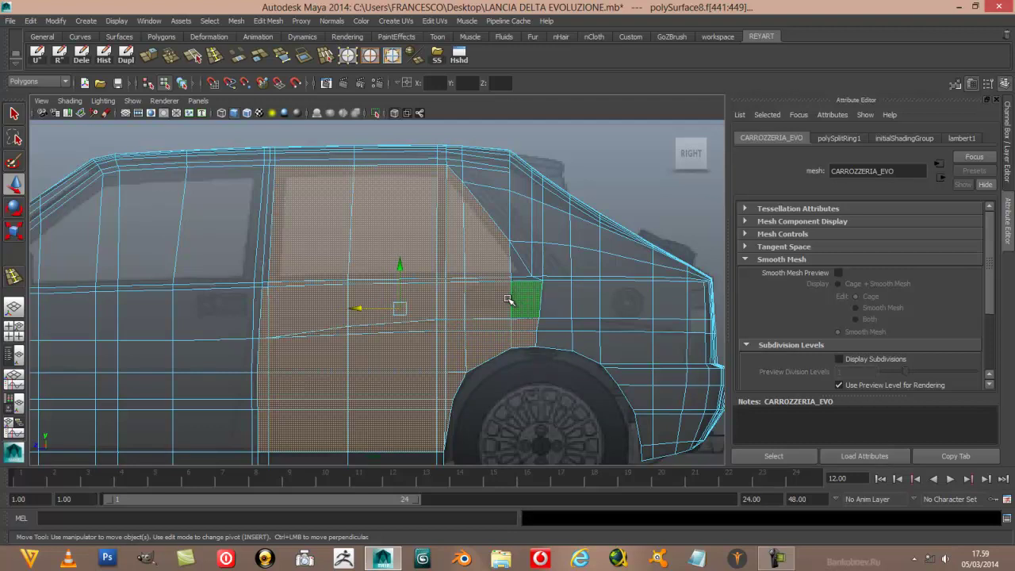
scroll(514, 303, "up", 3)
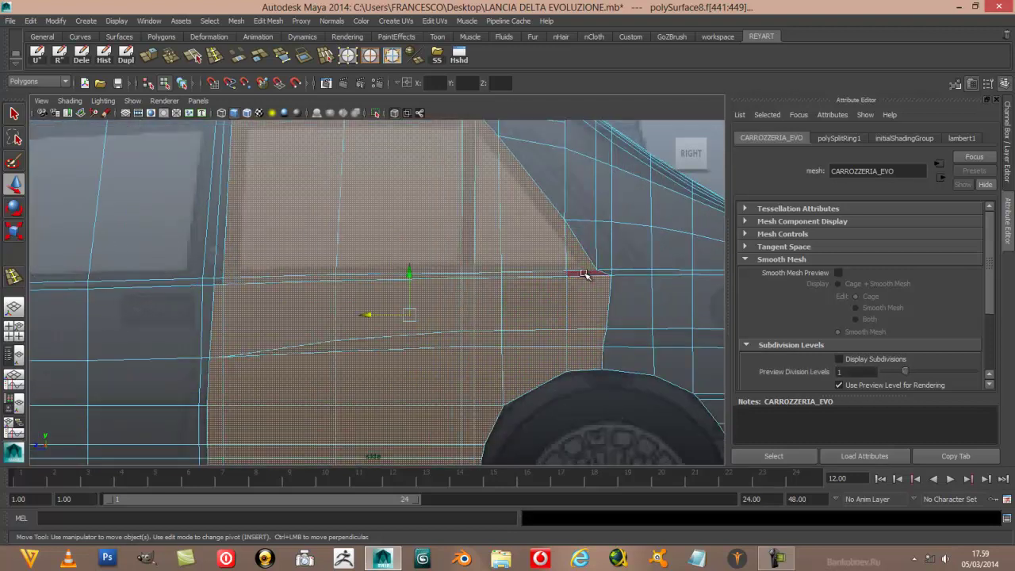
scroll(523, 332, "down", 5)
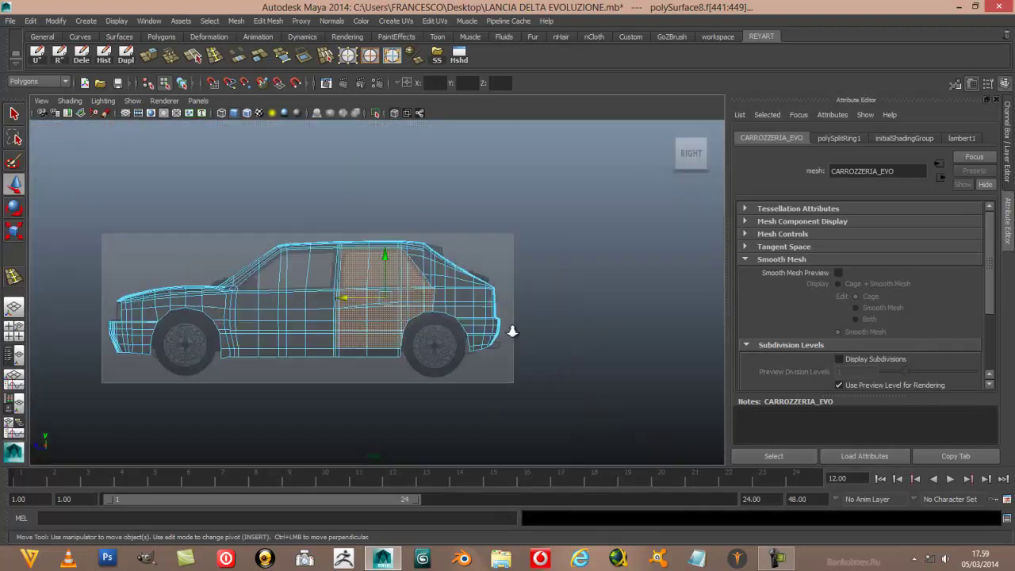
scroll(514, 333, "up", 5)
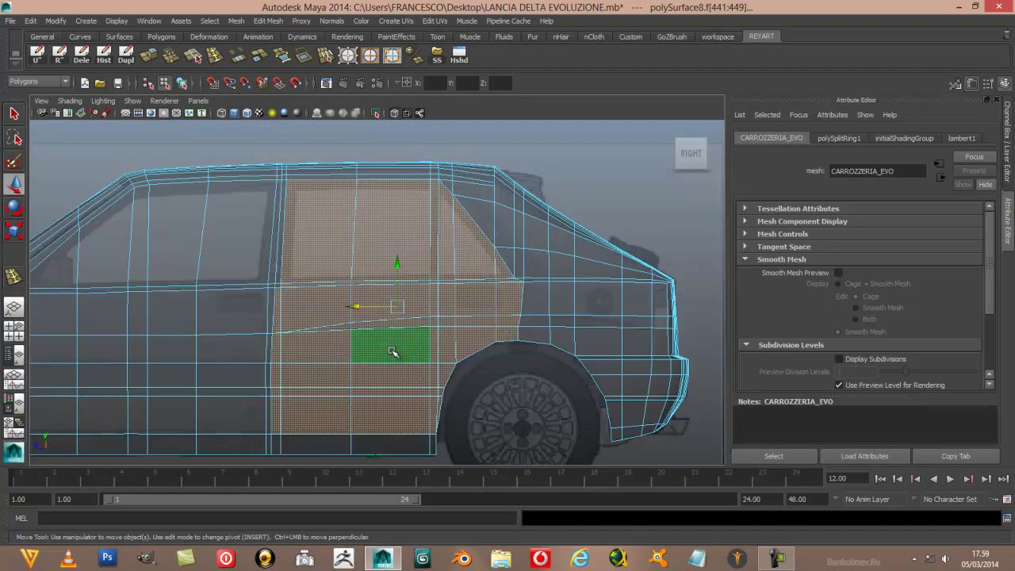
left_click(611, 205)
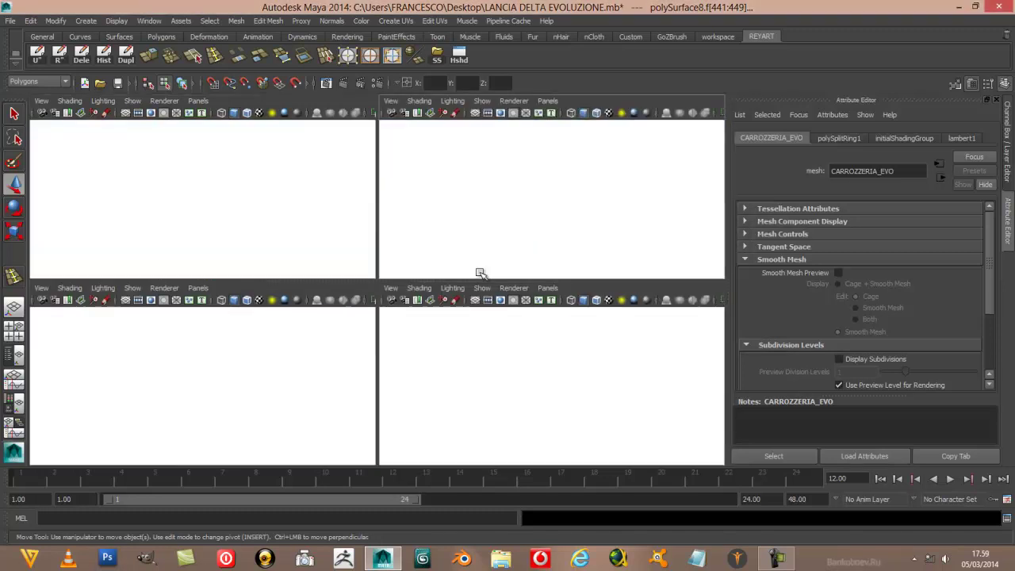
- Inspect the rear-door face selection in the enlarged perspective and top views
key("space")
mouse_move(519, 403)
left_mouse_down("alt")
mouse_move(491, 396)
mouse_move(507, 417)
mouse_move(612, 399)
mouse_move(555, 386)
mouse_move(508, 403)
left_mouse_up("alt")
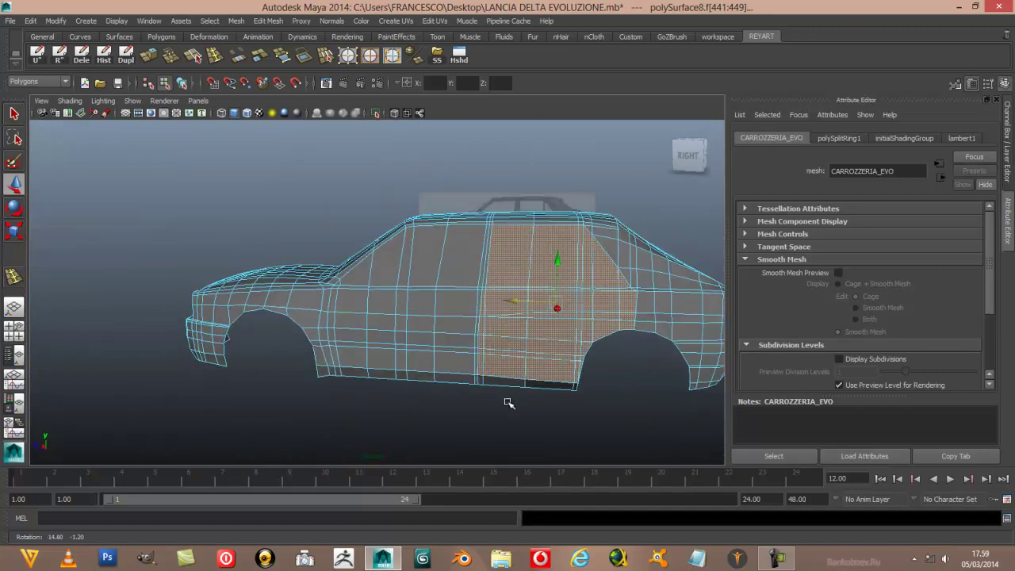
key("space")
key("space")
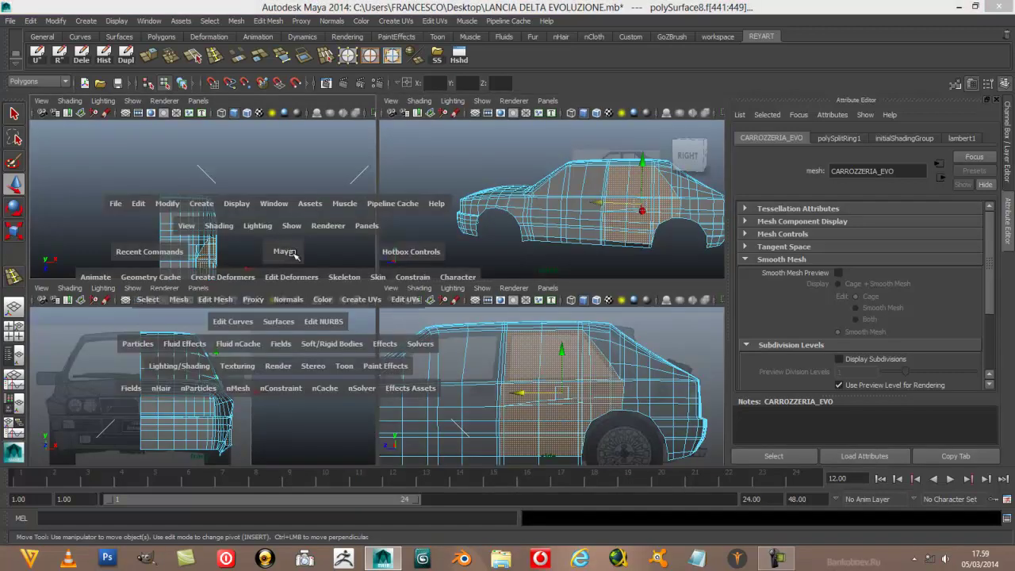
scroll(357, 286, "down", 3)
scroll(464, 333, "up", 1)
scroll(472, 340, "up", 2)
scroll(472, 338, "up", 1)
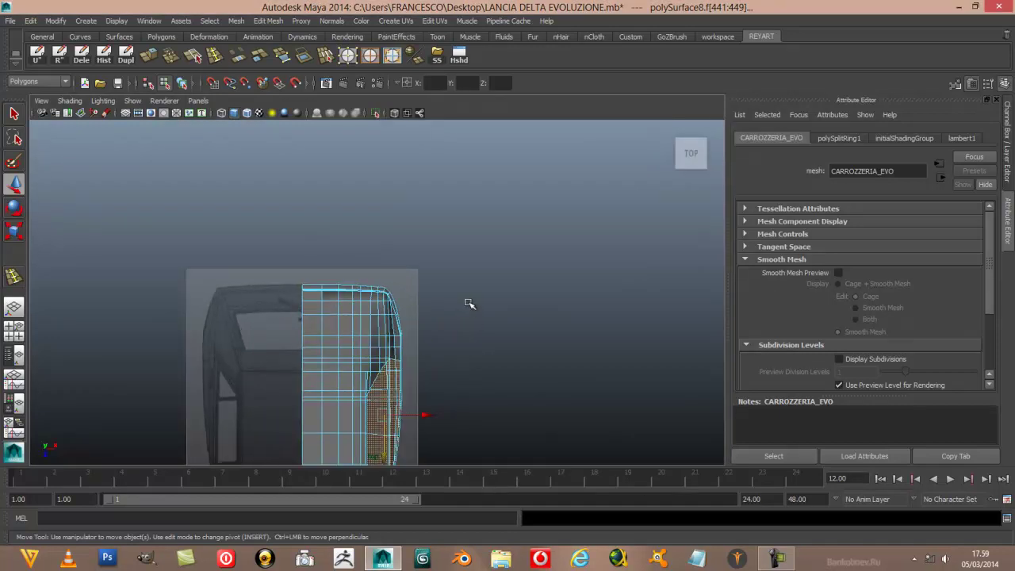
key("space")
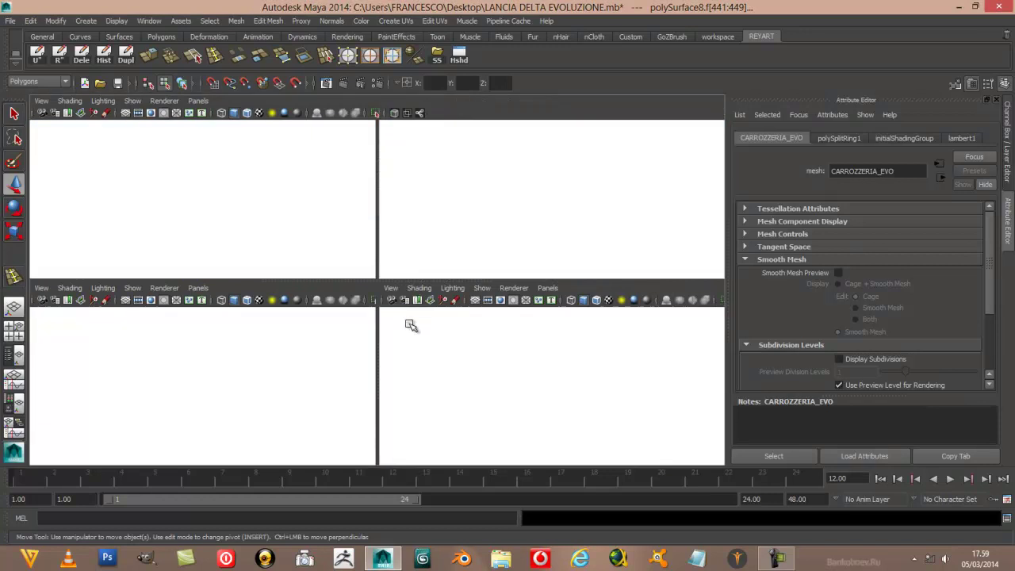
- Maximise the side view, orbit to check the selection at an angle, then return to flat side view
key("space")
mouse_move(379, 380)
left_mouse_down("alt")
mouse_move(488, 390)
mouse_move(431, 353)
mouse_move(381, 340)
mouse_move(336, 347)
mouse_move(478, 381)
mouse_move(455, 370)
left_mouse_up("alt")
mouse_move(465, 372)
middle_mouse_down("alt")
mouse_move(466, 387)
mouse_move(453, 386)
mouse_move(479, 383)
middle_mouse_up("alt")
scroll(468, 387, "up", 2)
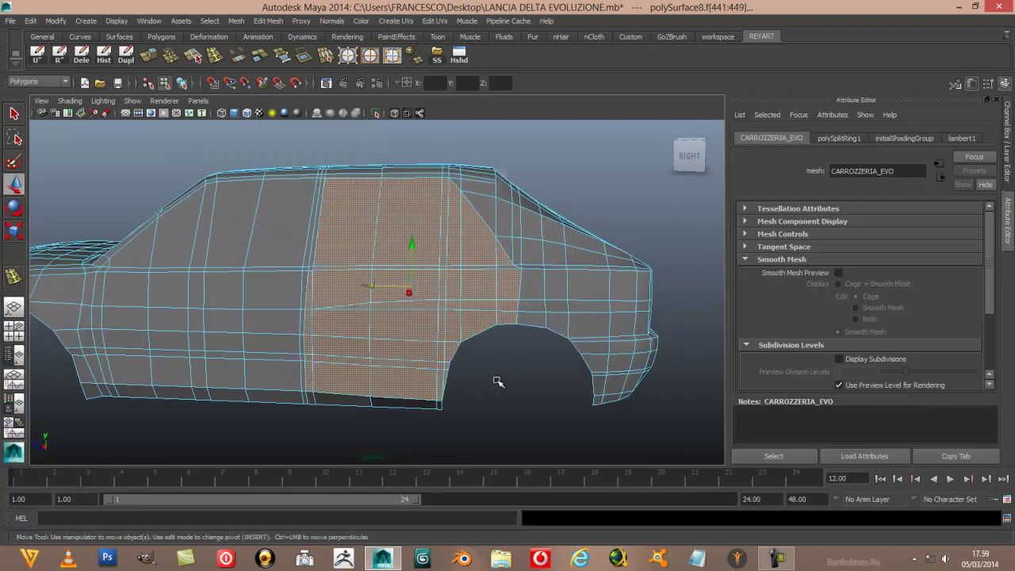
key("space")
key("space")
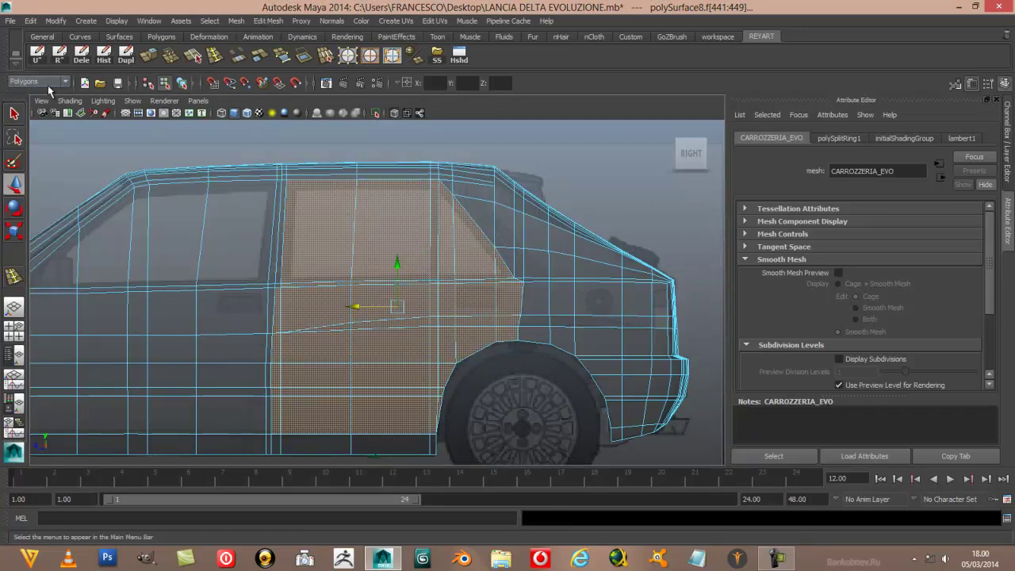
- Extract the selected rear door faces with Mesh > Extract, then deselect everything
left_click(235, 21)
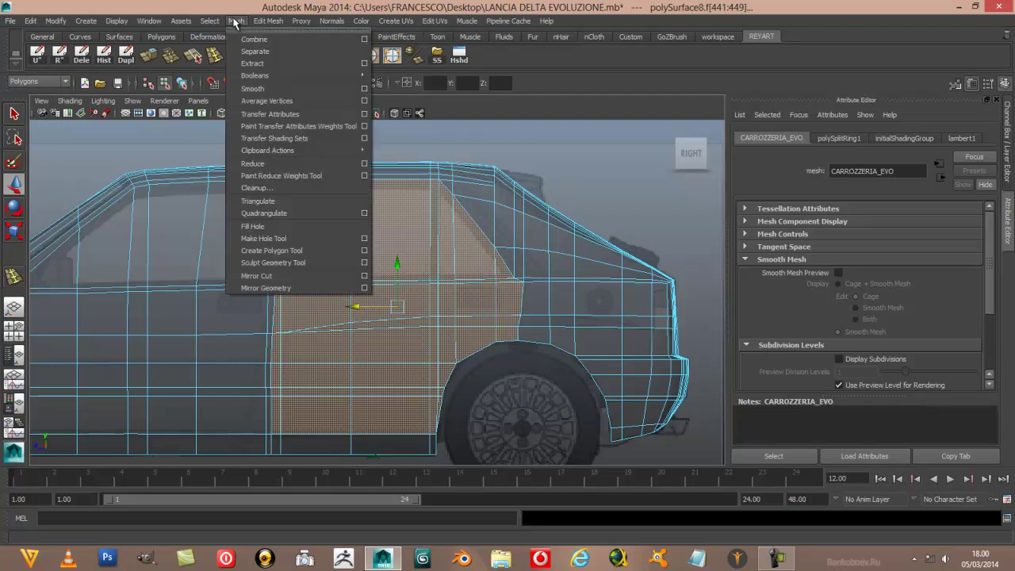
left_click(253, 63)
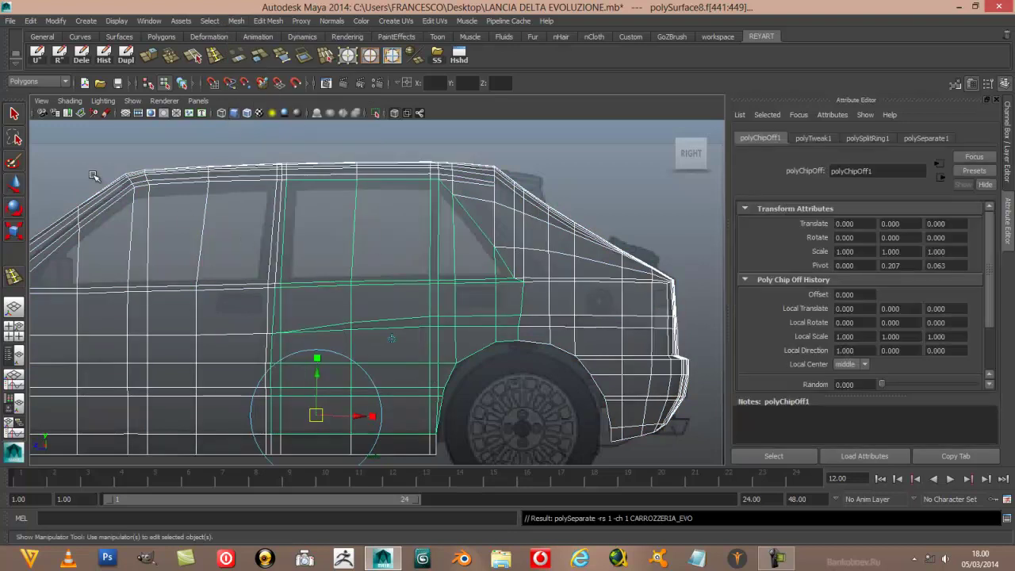
left_click(14, 111)
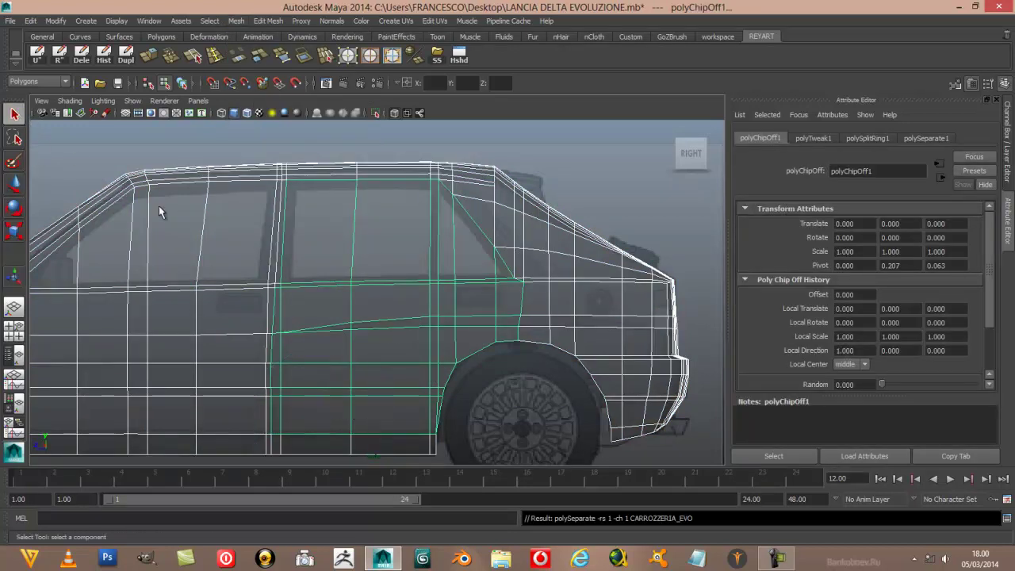
left_click(573, 182)
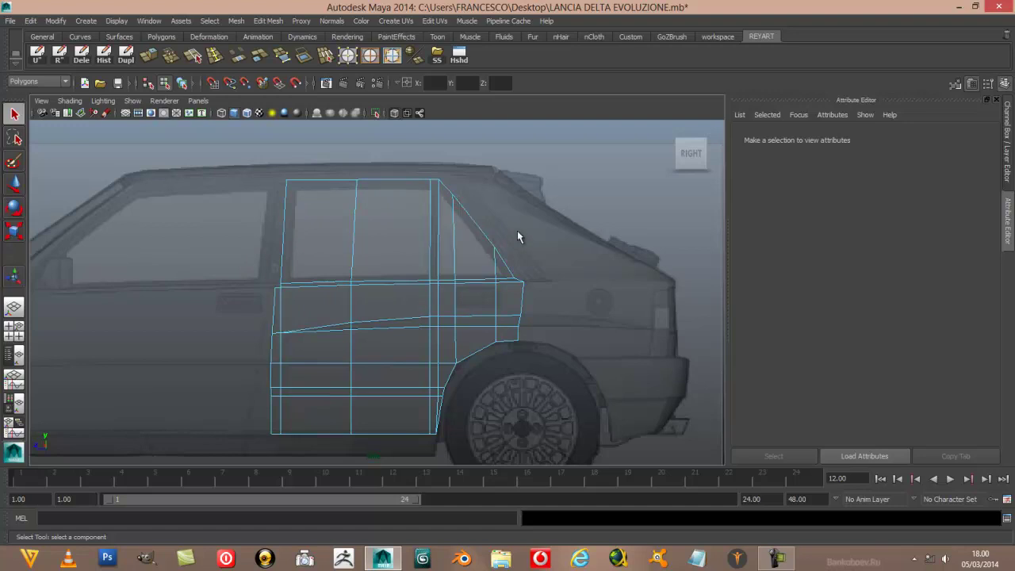
- Rename the extracted rear door mesh to PORTIERA_POST in the Attribute Editor, then deselect
left_click(450, 236)
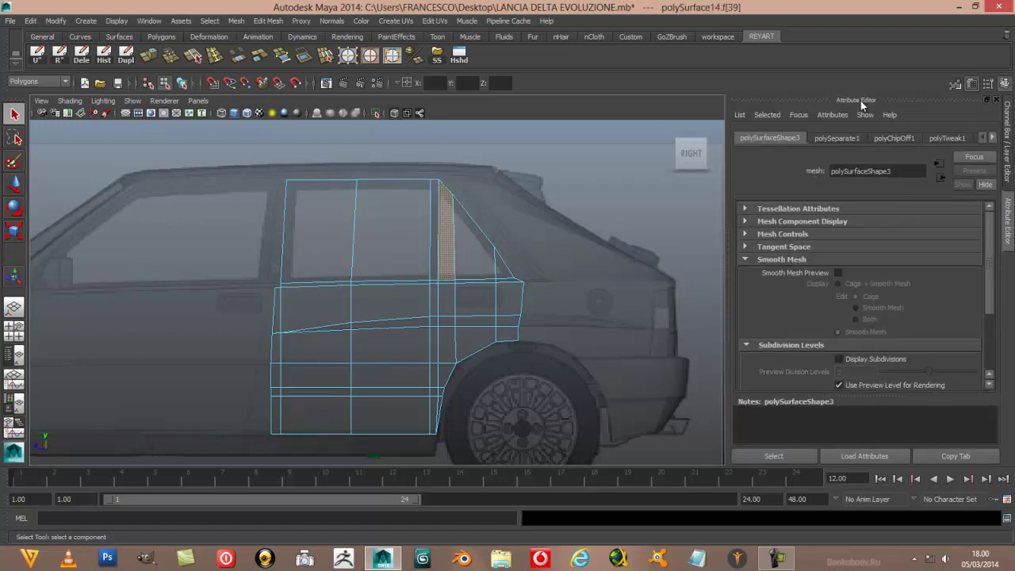
double_click(889, 171)
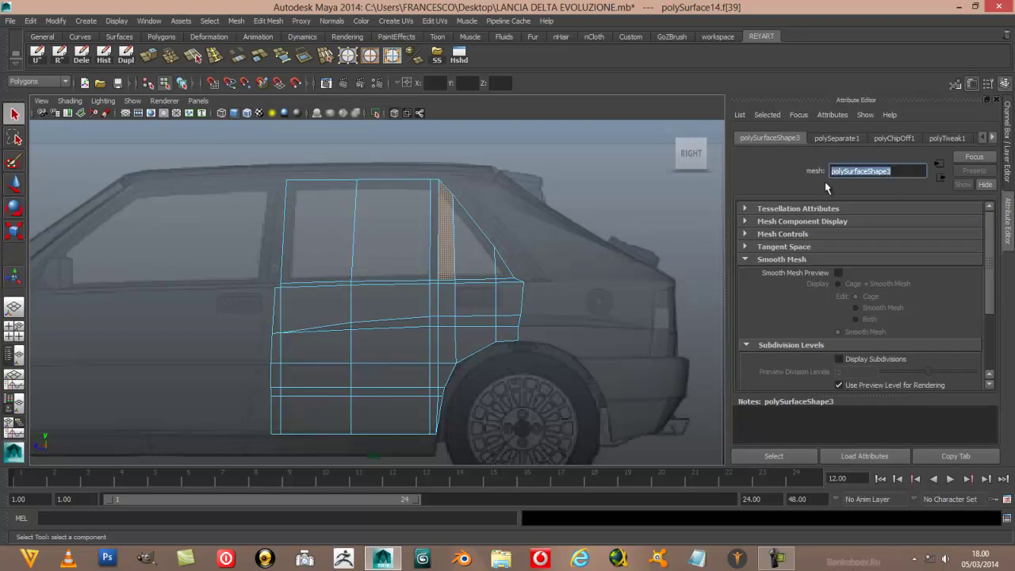
key("Caps_Lock")
type("PORTIERA POST")
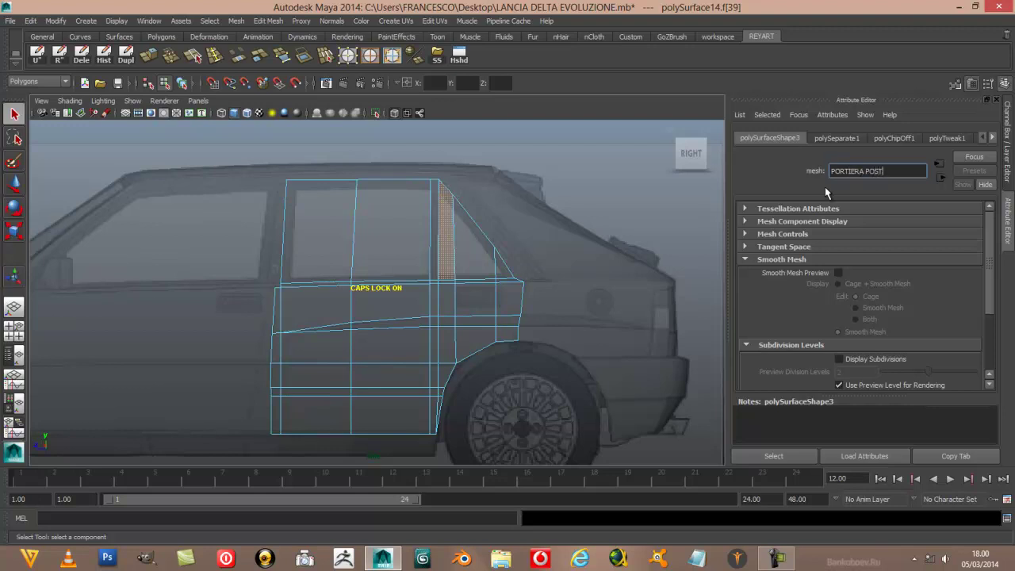
key("Return")
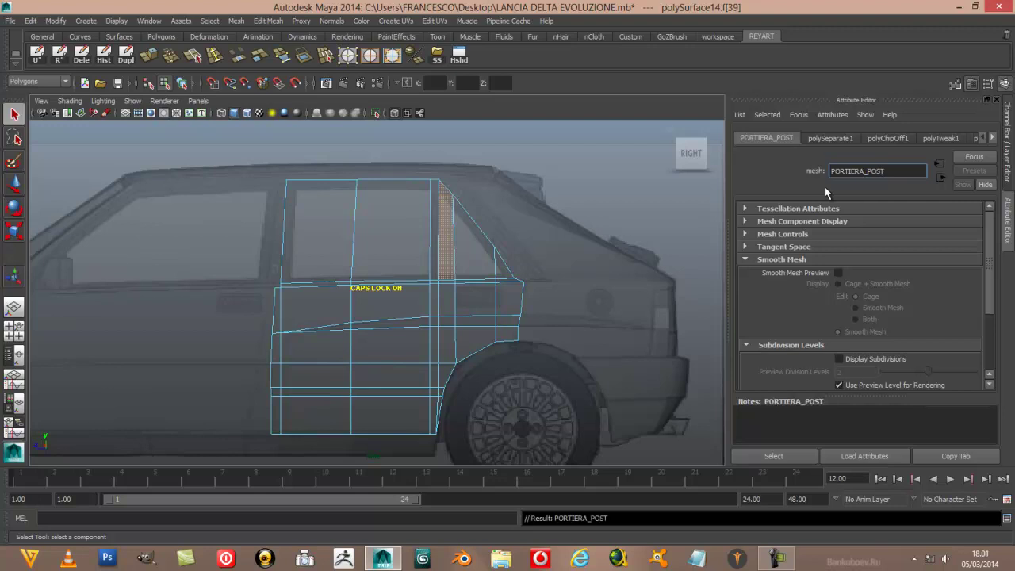
key("Caps_Lock")
left_click(584, 183)
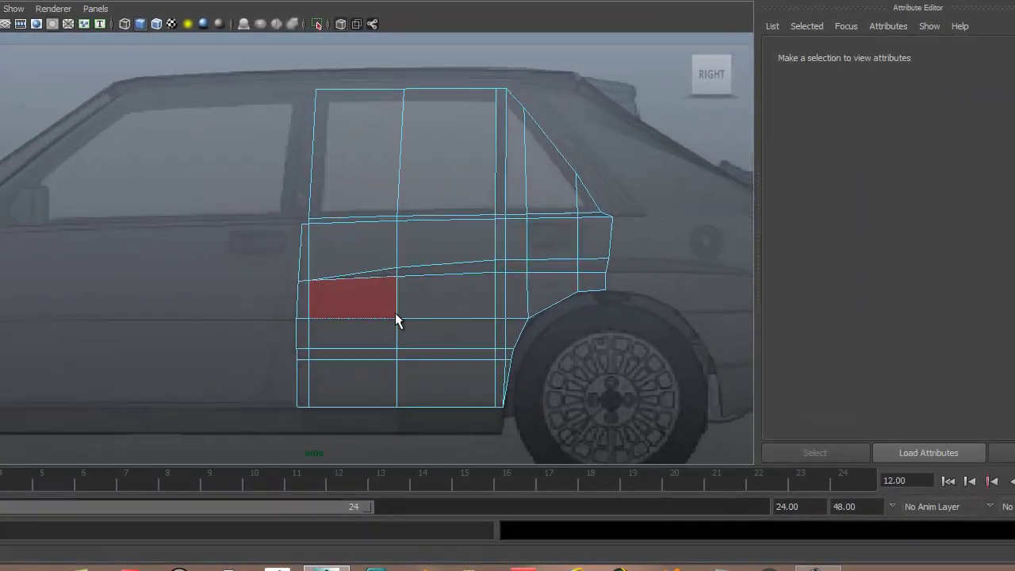
- Marquee-select the front door faces and add the left-edge and lower-left faces
middle_click_drag(395, 313, 467, 322, "alt")
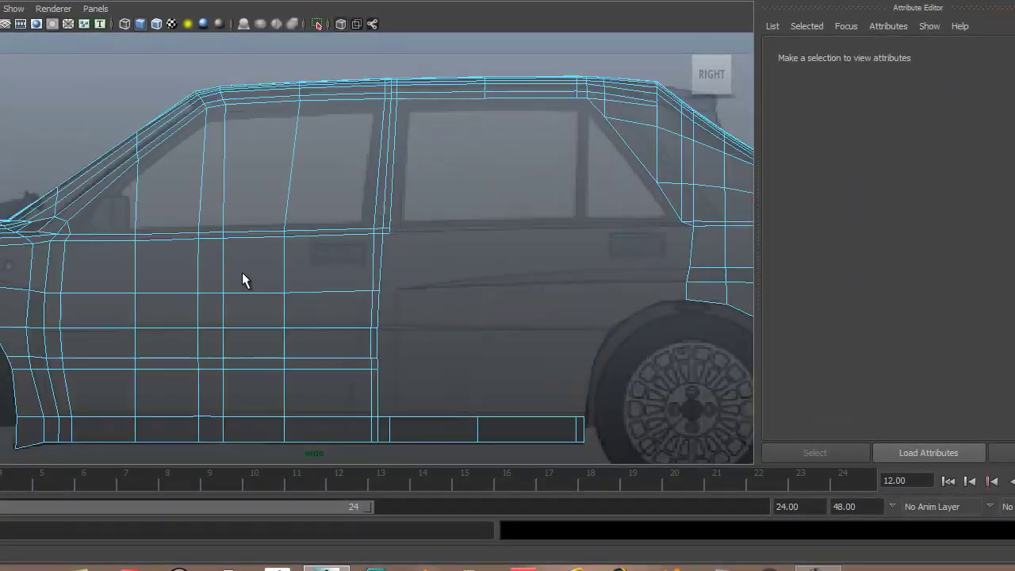
left_click_drag(91, 216, 353, 398)
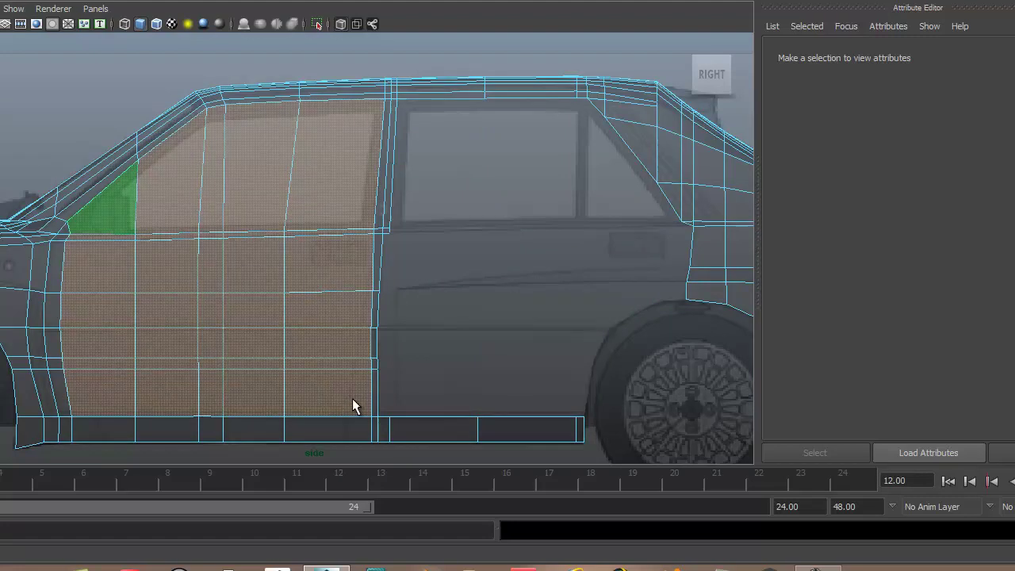
left_click(63, 238, "shift")
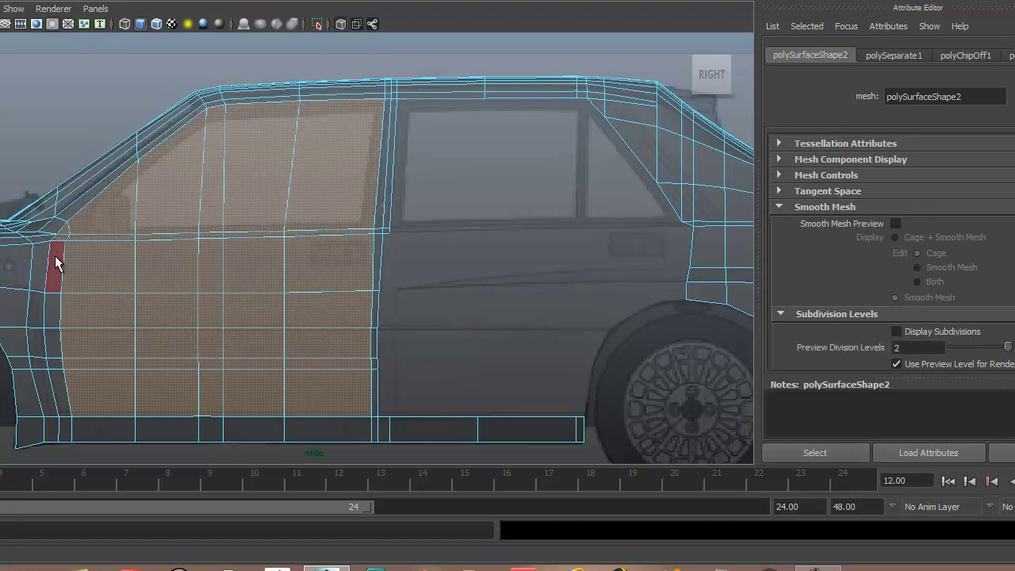
left_click(58, 389, "shift")
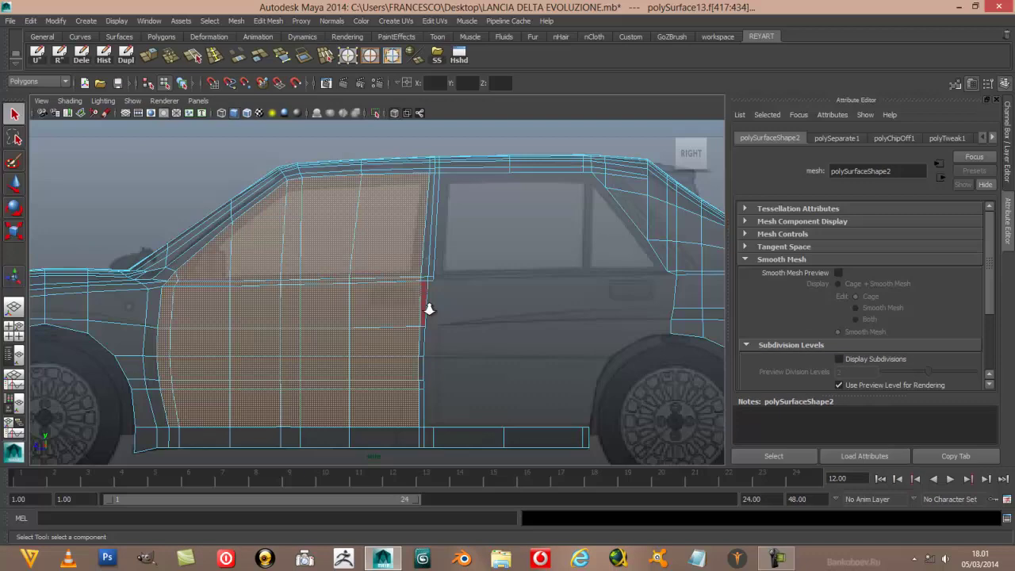
scroll(429, 311, "up", 3)
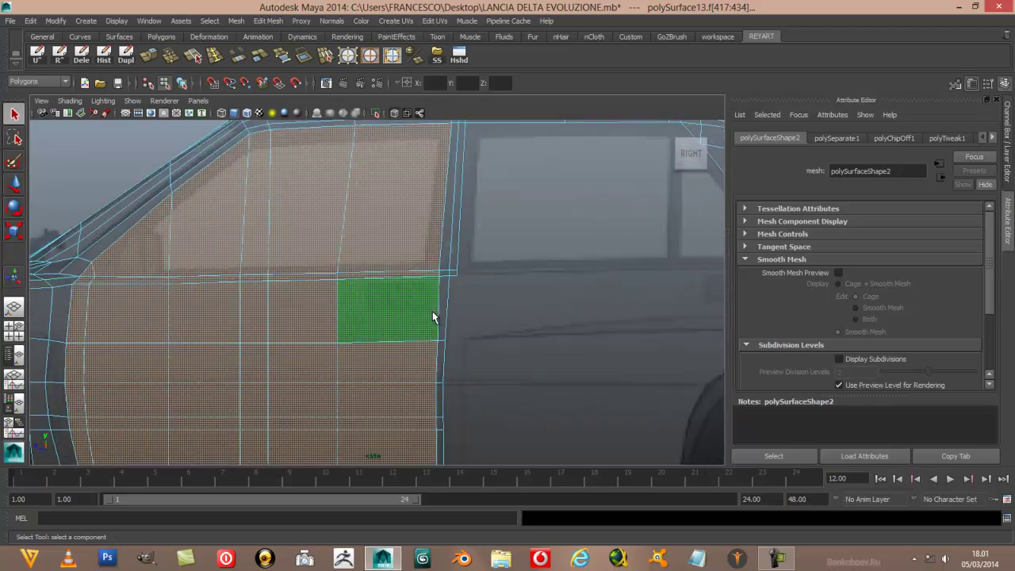
scroll(433, 317, "down", 5)
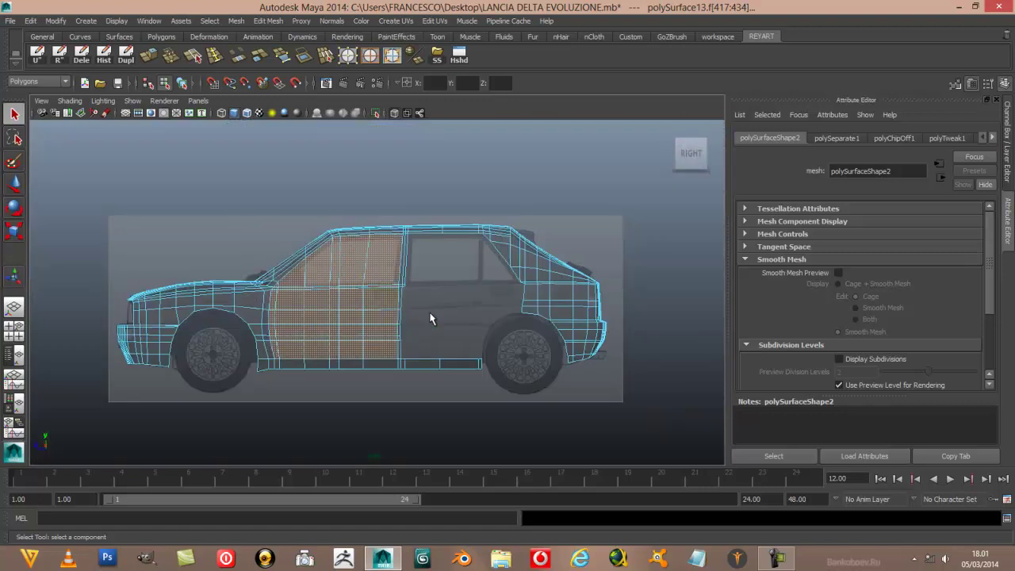
scroll(430, 318, "up", 3)
scroll(430, 318, "up", 1)
scroll(430, 318, "up", 2)
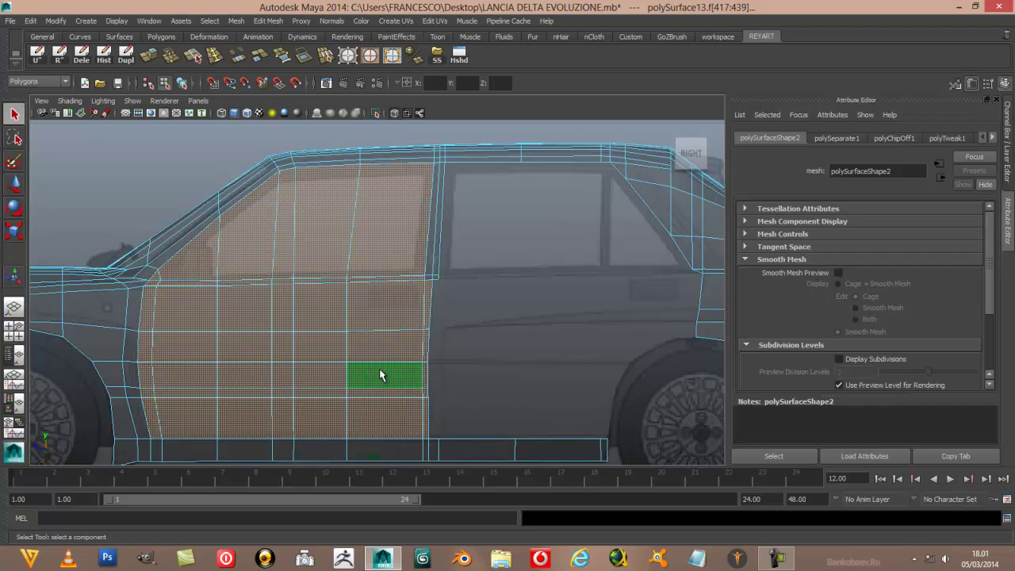
key("a")
key("space")
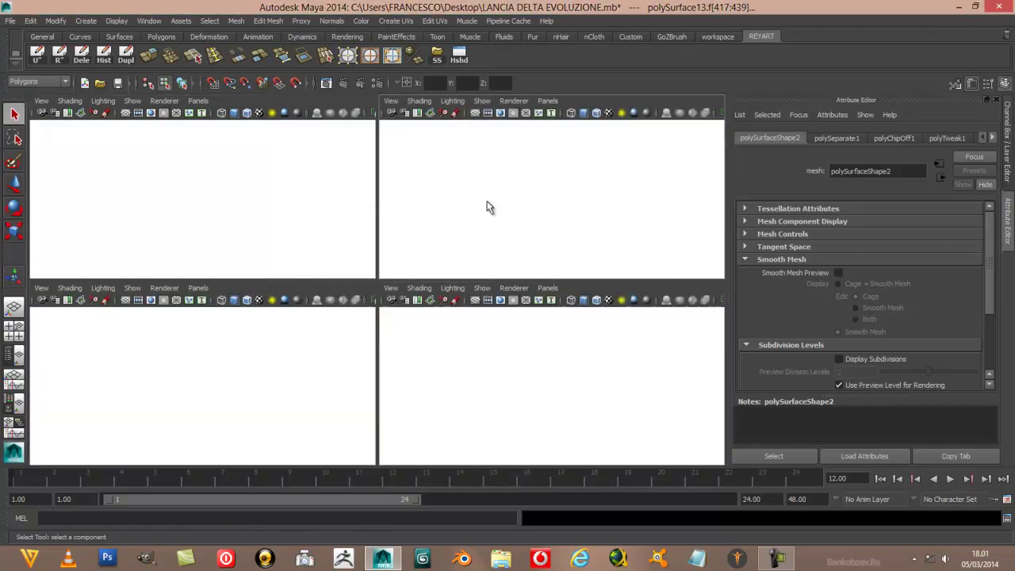
key("space")
mouse_move(362, 153)
left_mouse_down("alt")
mouse_move(527, 173)
mouse_move(359, 179)
left_mouse_up("alt")
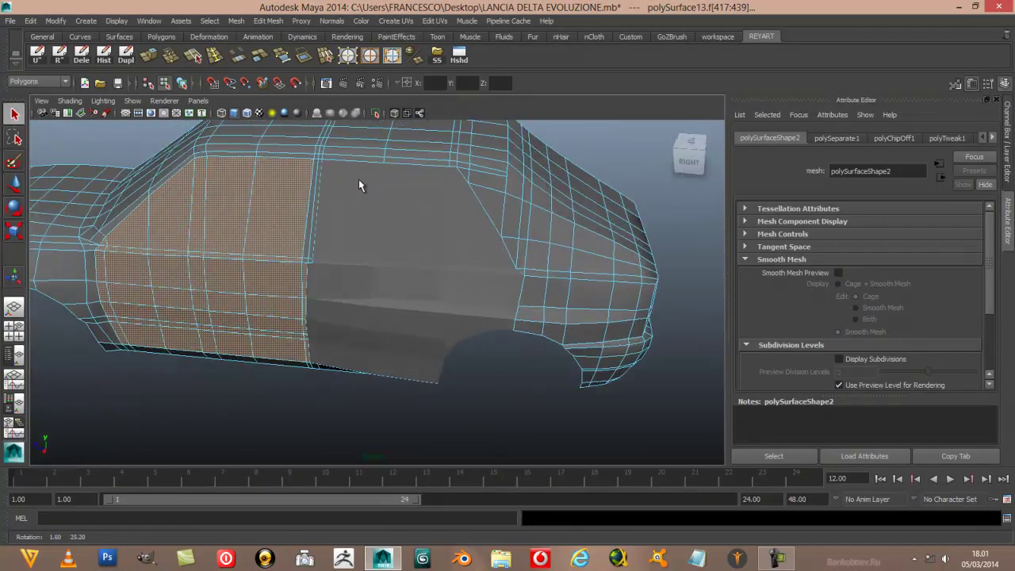
key("space")
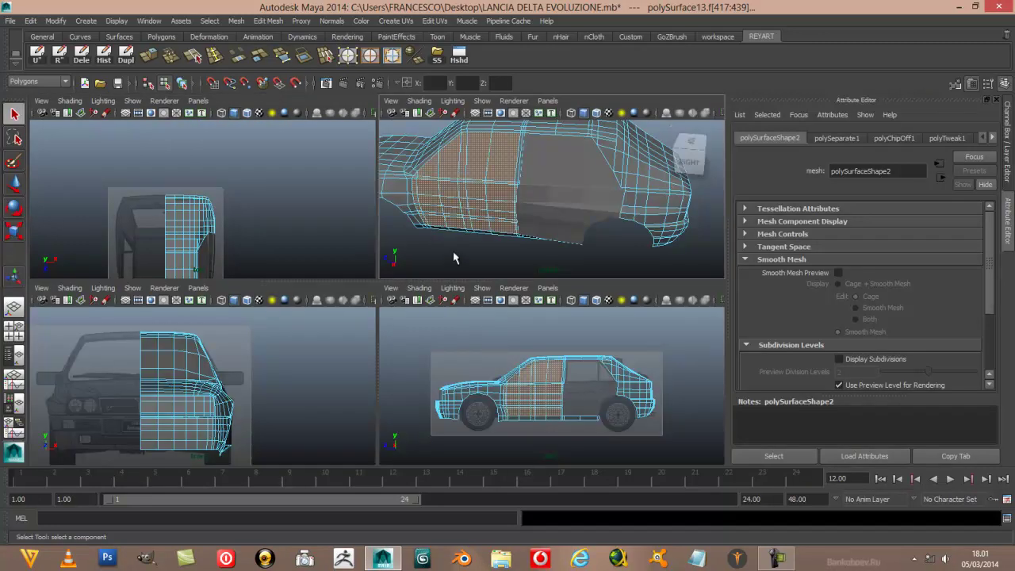
key("space")
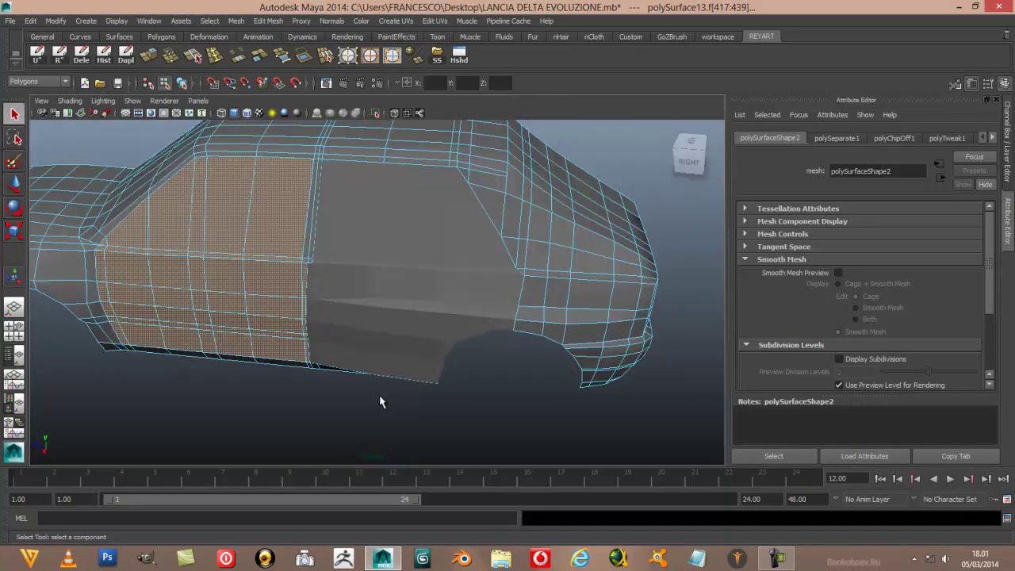
scroll(386, 389, "down", 3)
key("space")
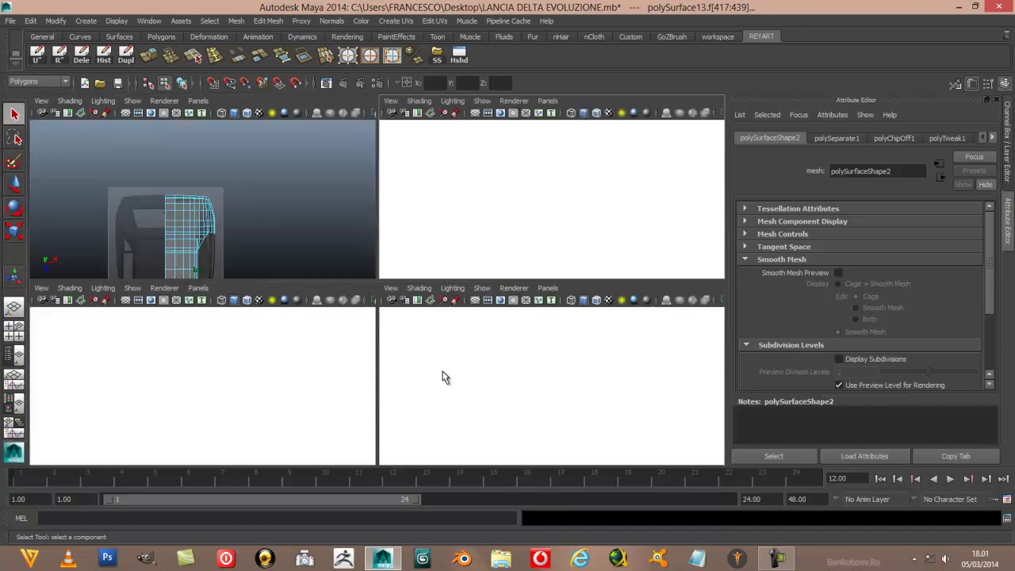
key("space")
scroll(395, 361, "up", 5)
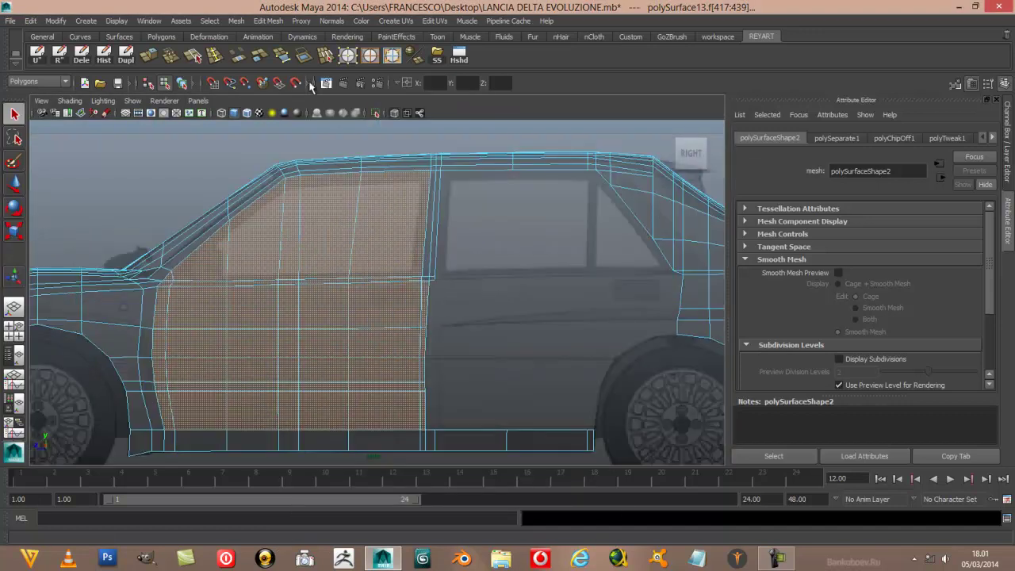
- Extract the selected front door faces with Mesh > Extract, then deselect everything
left_click(236, 21)
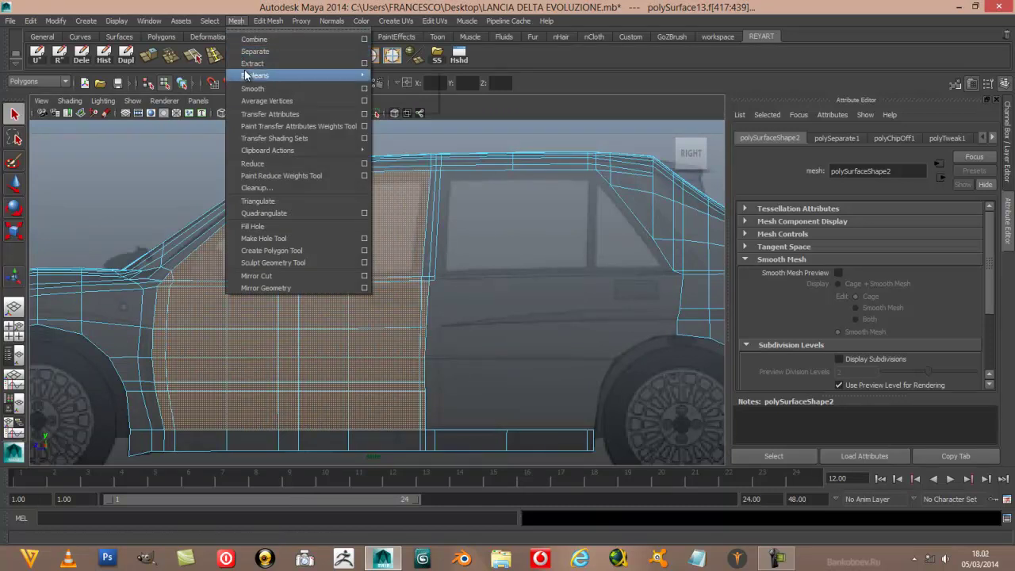
left_click(246, 53)
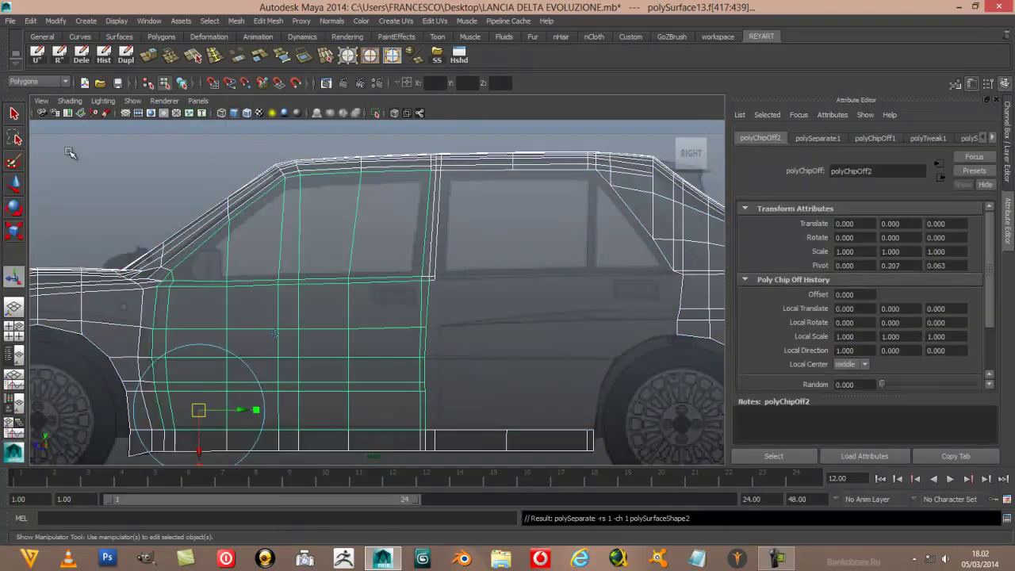
left_click(167, 165)
scroll(168, 169, "down", 5)
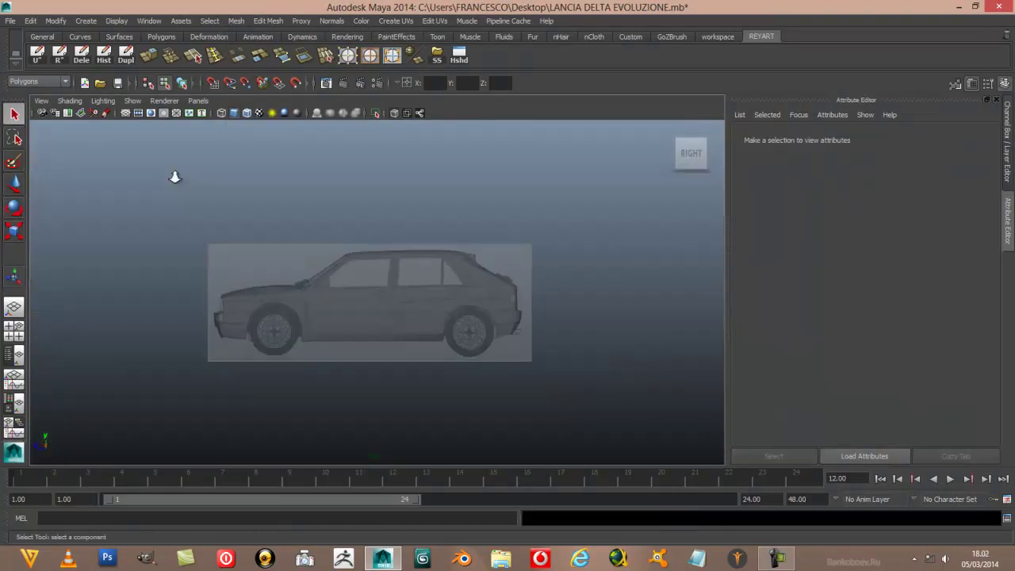
scroll(175, 176, "up", 3)
scroll(180, 176, "up", 2)
scroll(180, 176, "up", 1)
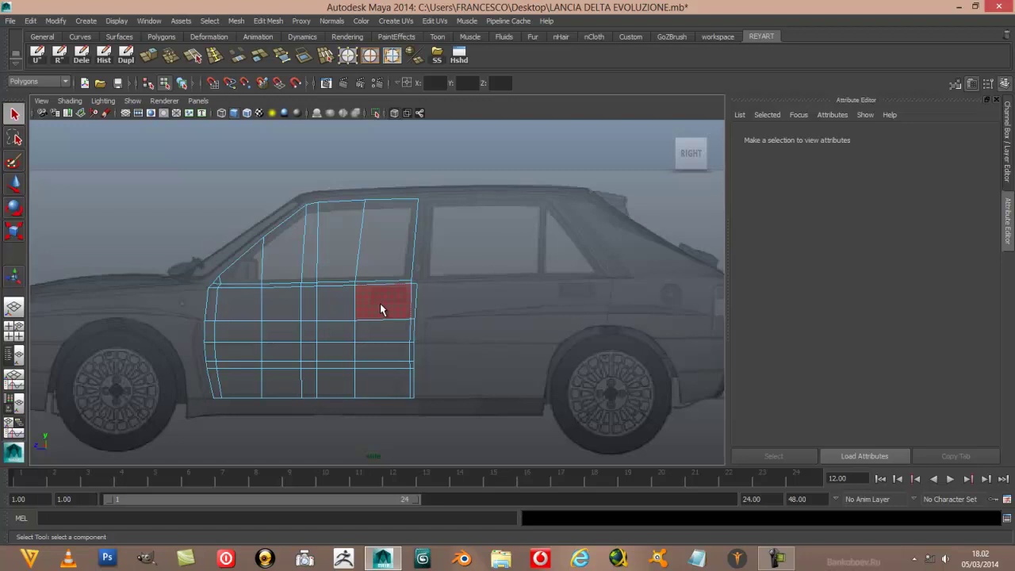
- Rename the extracted front door mesh to PORTIERA_ANT in the Attribute Editor
left_click(389, 309)
double_click(857, 121)
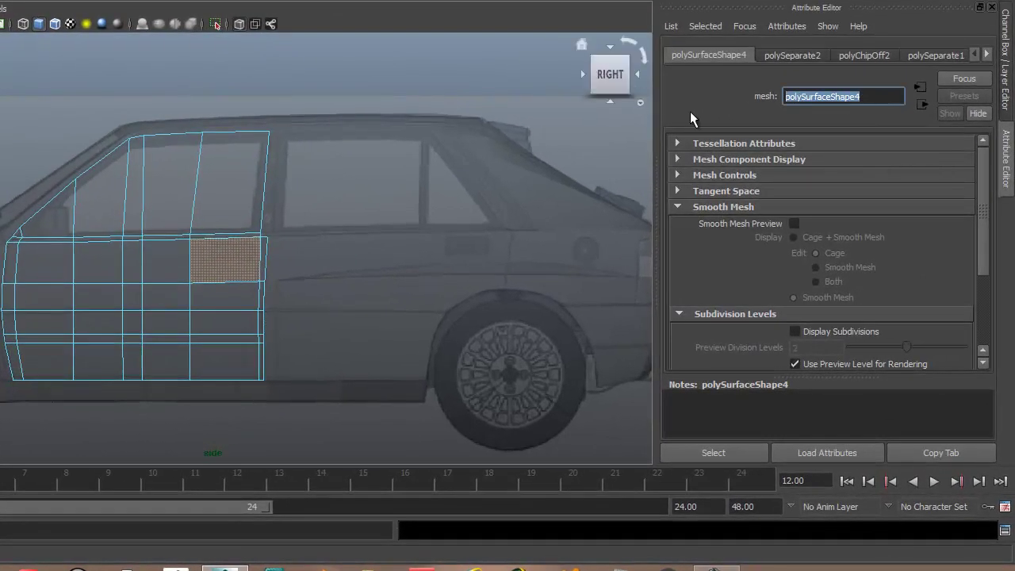
key("Caps_Lock")
type("PORTIERA ANT")
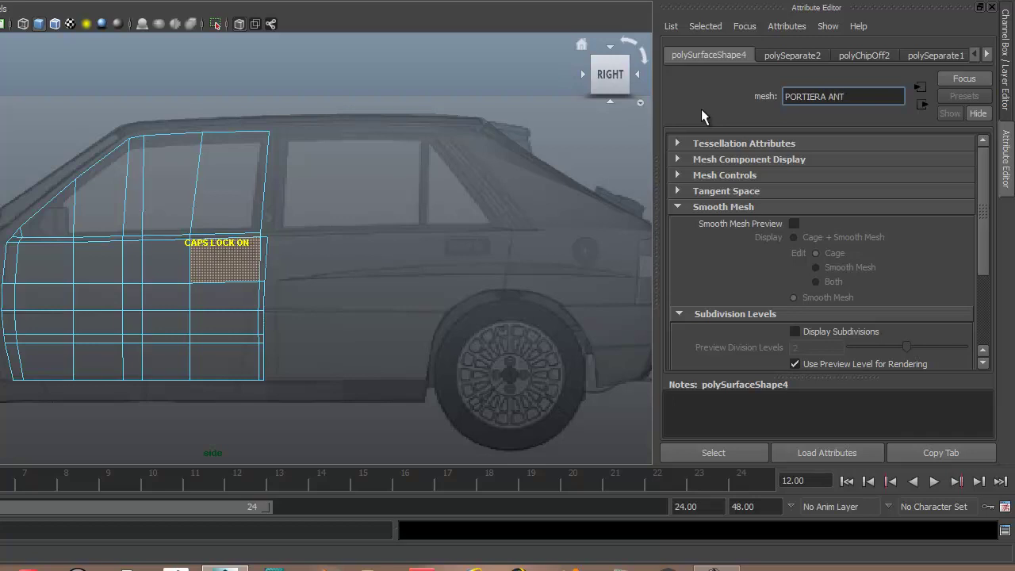
key("Return")
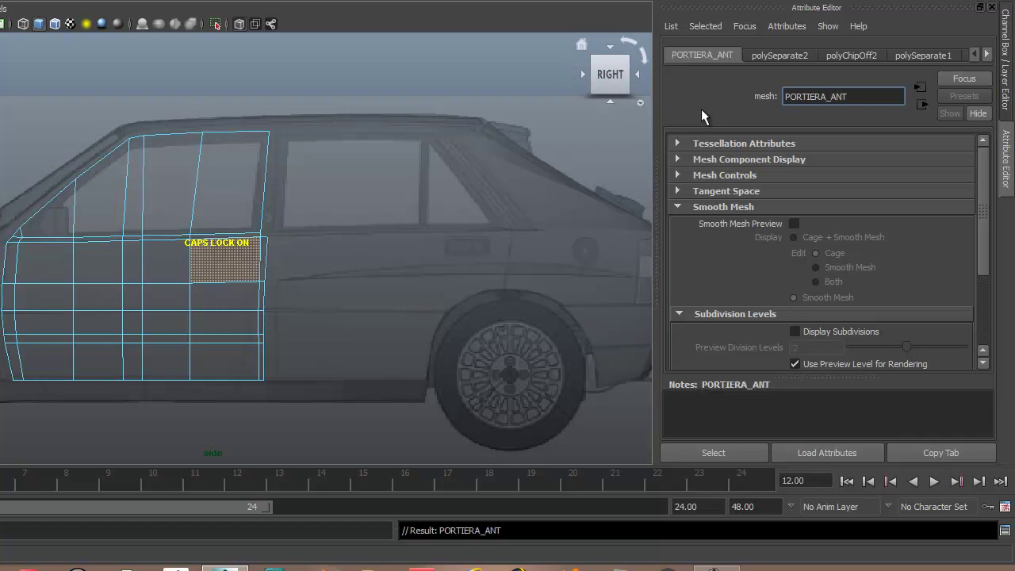
key("Caps_Lock")
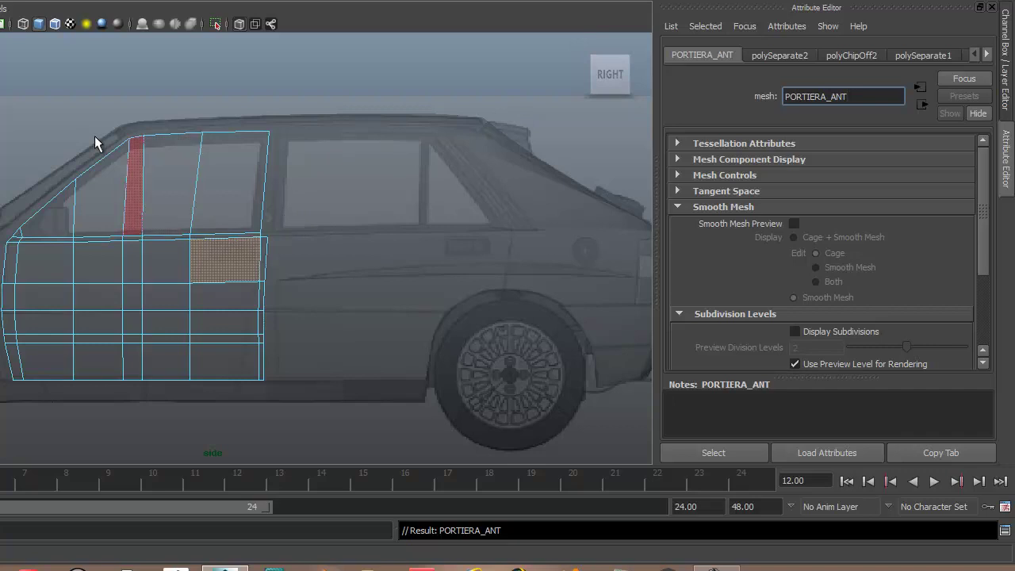
scroll(189, 300, "down", 3)
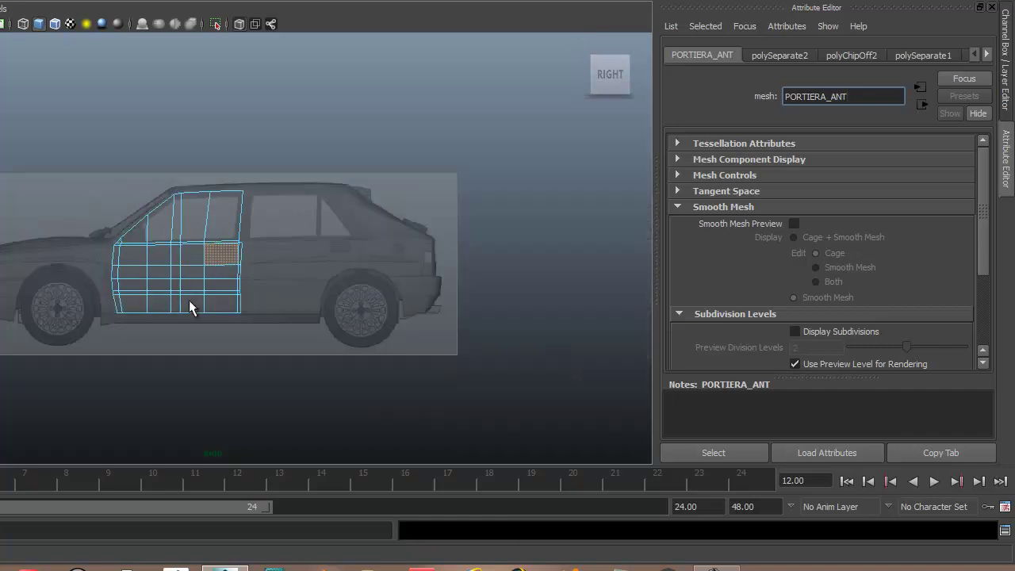
scroll(189, 300, "up", 2)
scroll(187, 303, "down", 1)
scroll(187, 302, "down", 2)
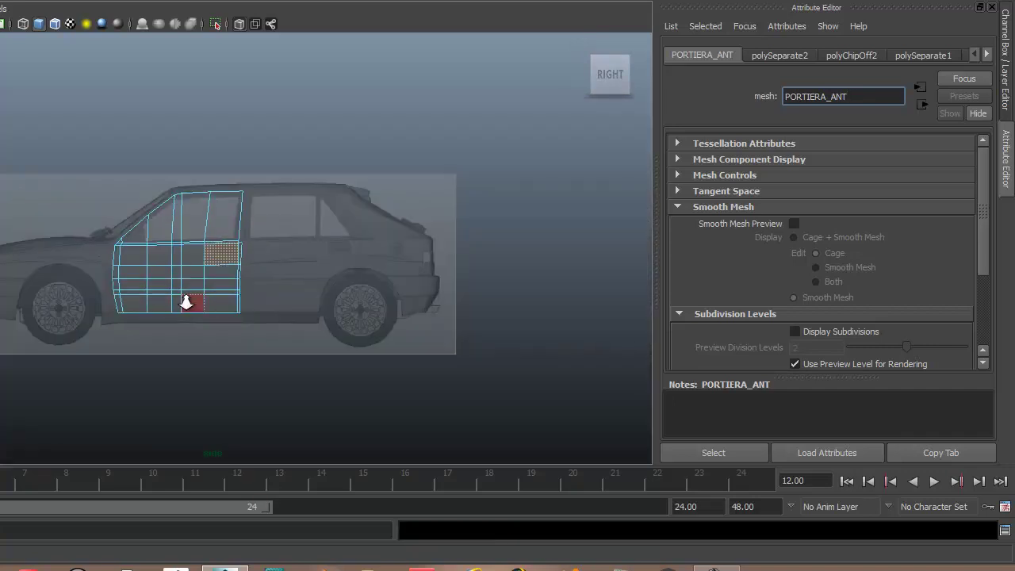
scroll(186, 303, "up", 2)
scroll(185, 301, "up", 2)
scroll(335, 313, "up", 1)
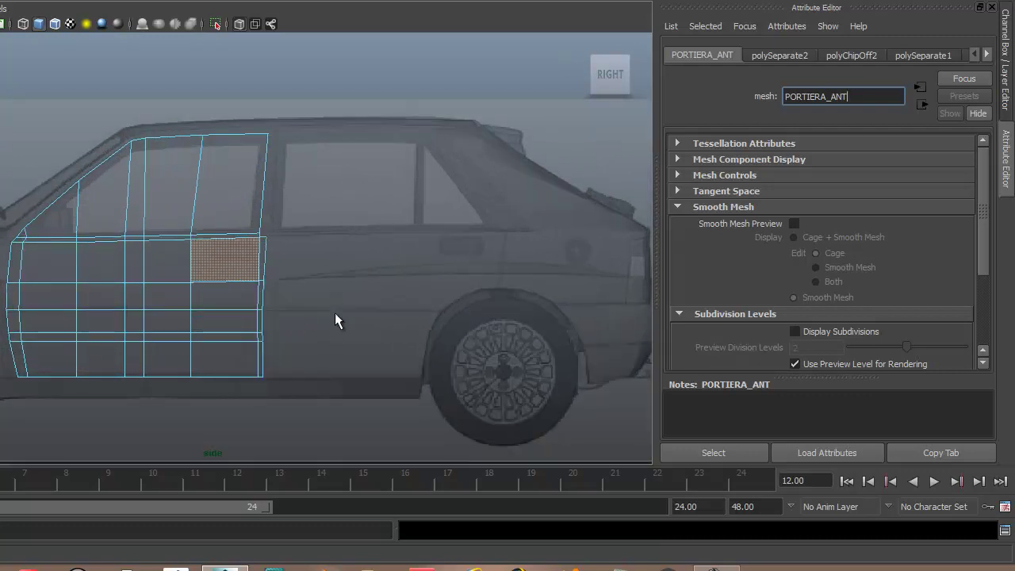